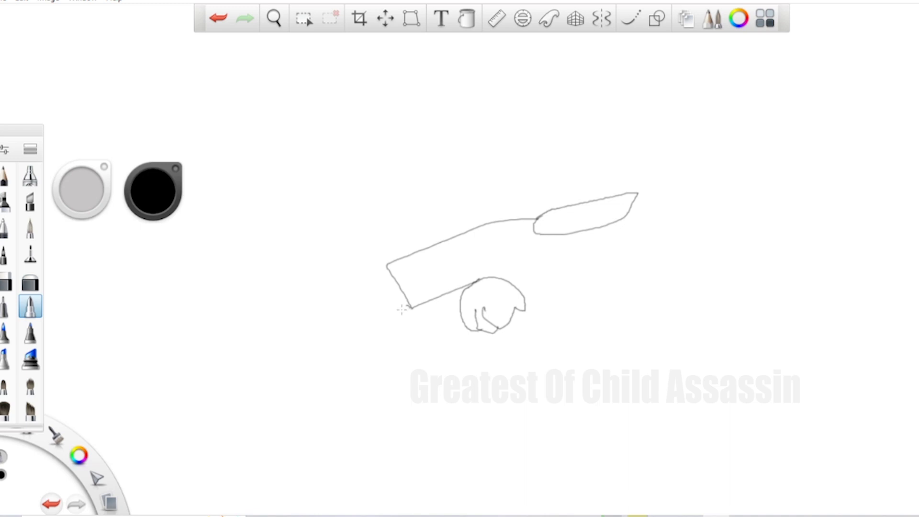
Draw the rider's far hand at the sleeve cuff, the forked handlebar between the hands and the rounded grip ends.
{"action": "mouse_move", "coordinate": [411, 307]}
{"action": "left_mouse_down"}
{"action": "mouse_move", "coordinate": [381, 315]}
{"action": "mouse_move", "coordinate": [385, 338]}
{"action": "mouse_move", "coordinate": [368, 331]}
{"action": "mouse_move", "coordinate": [371, 307]}
{"action": "mouse_move", "coordinate": [357, 317]}
{"action": "mouse_move", "coordinate": [357, 301]}
{"action": "mouse_move", "coordinate": [350, 315]}
{"action": "mouse_move", "coordinate": [343, 306]}
{"action": "mouse_move", "coordinate": [348, 283]}
{"action": "mouse_move", "coordinate": [382, 271]}
{"action": "left_mouse_up"}
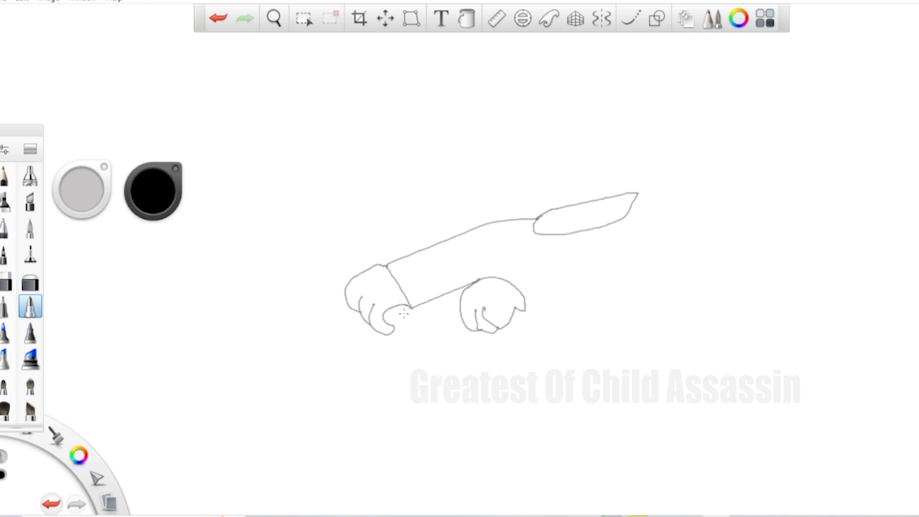
{"action": "mouse_move", "coordinate": [412, 306]}
{"action": "left_mouse_down"}
{"action": "mouse_move", "coordinate": [426, 336]}
{"action": "mouse_move", "coordinate": [443, 305]}
{"action": "mouse_move", "coordinate": [454, 304]}
{"action": "left_mouse_up"}
{"action": "mouse_move", "coordinate": [393, 329]}
{"action": "left_mouse_down"}
{"action": "mouse_move", "coordinate": [411, 362]}
{"action": "mouse_move", "coordinate": [431, 361]}
{"action": "mouse_move", "coordinate": [454, 327]}
{"action": "mouse_move", "coordinate": [523, 325]}
{"action": "left_mouse_up"}
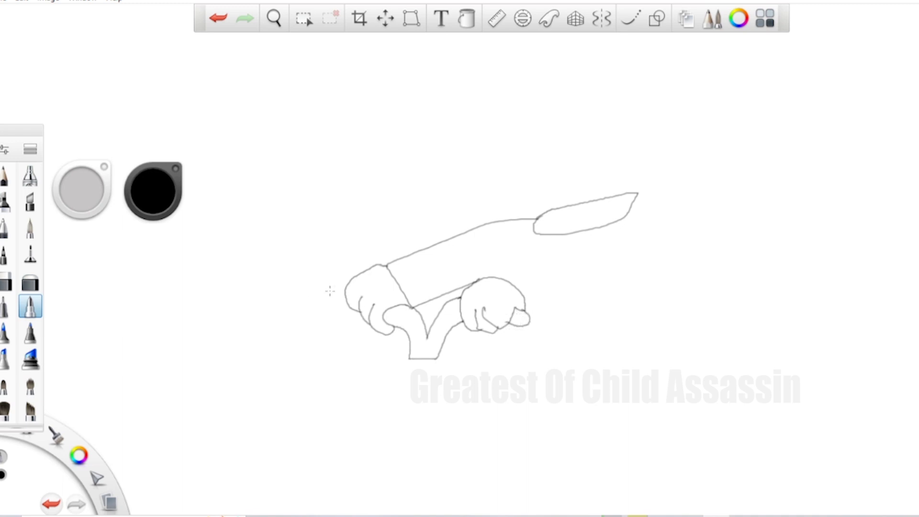
{"action": "mouse_move", "coordinate": [341, 292]}
{"action": "left_mouse_down"}
{"action": "mouse_move", "coordinate": [320, 294]}
{"action": "mouse_move", "coordinate": [333, 305]}
{"action": "mouse_move", "coordinate": [342, 285]}
{"action": "mouse_move", "coordinate": [319, 300]}
{"action": "mouse_move", "coordinate": [345, 306]}
{"action": "left_mouse_up"}
{"action": "key", "text": "ctrl+z"}
{"action": "left_click_drag", "start_coordinate": [476, 285], "coordinate": [626, 253]}
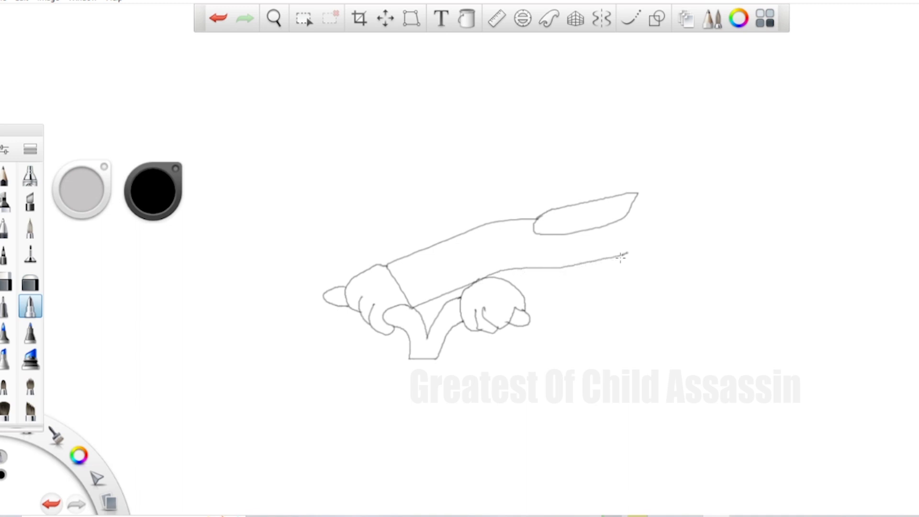
{"action": "key", "text": "ctrl+z"}
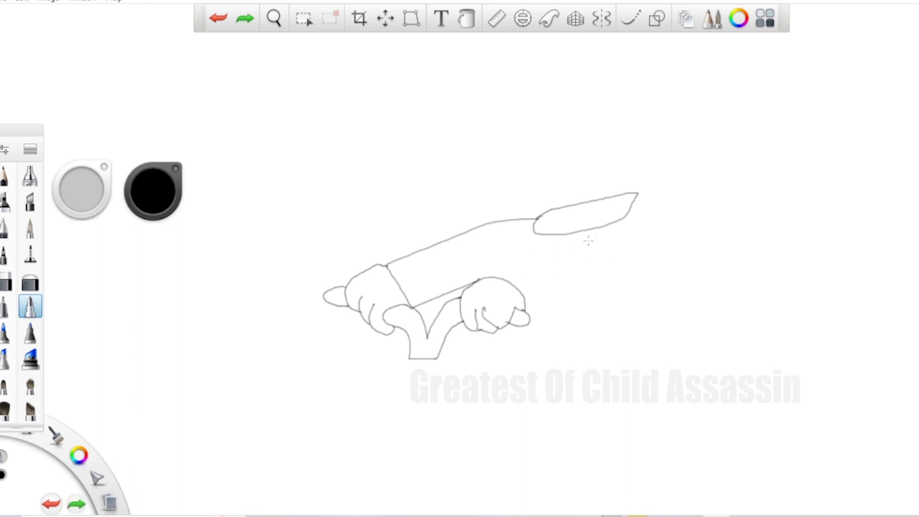
{"action": "left_click_drag", "start_coordinate": [588, 241], "coordinate": [479, 282]}
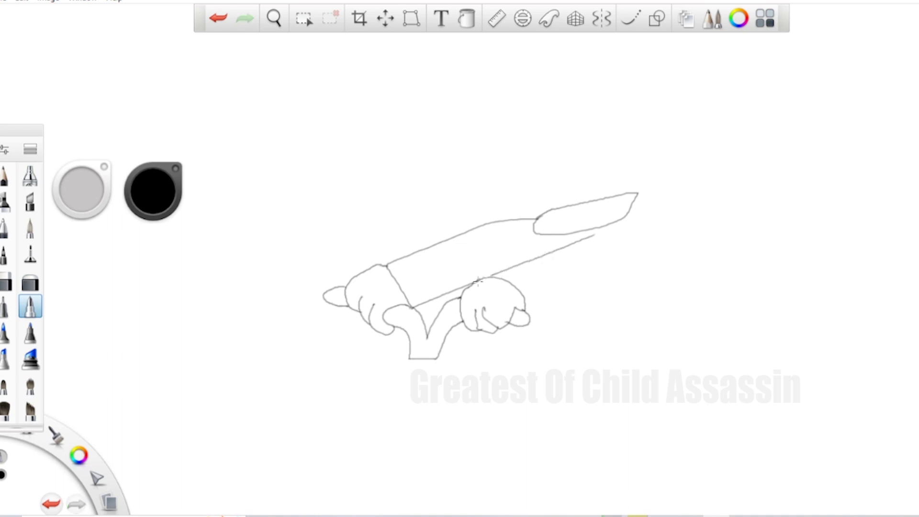
{"action": "key", "text": "ctrl+z"}
Draw the underside of the sleeve with a short dash, and outline the shirt's back, hem and front.
{"action": "mouse_move", "coordinate": [477, 281]}
{"action": "left_mouse_down"}
{"action": "mouse_move", "coordinate": [532, 273]}
{"action": "mouse_move", "coordinate": [591, 247]}
{"action": "left_mouse_up"}
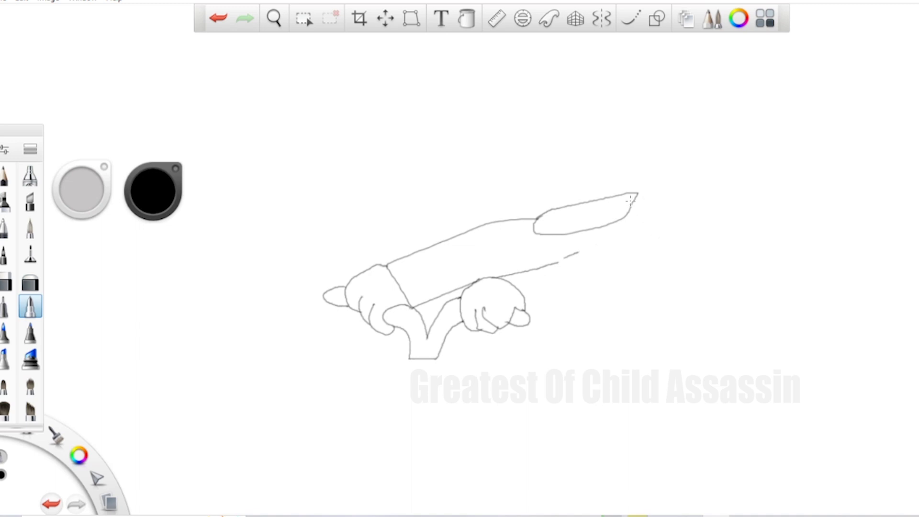
{"action": "mouse_move", "coordinate": [631, 196]}
{"action": "left_mouse_down"}
{"action": "mouse_move", "coordinate": [636, 315]}
{"action": "mouse_move", "coordinate": [620, 375]}
{"action": "mouse_move", "coordinate": [531, 377]}
{"action": "mouse_move", "coordinate": [510, 367]}
{"action": "mouse_move", "coordinate": [500, 329]}
{"action": "left_mouse_up"}
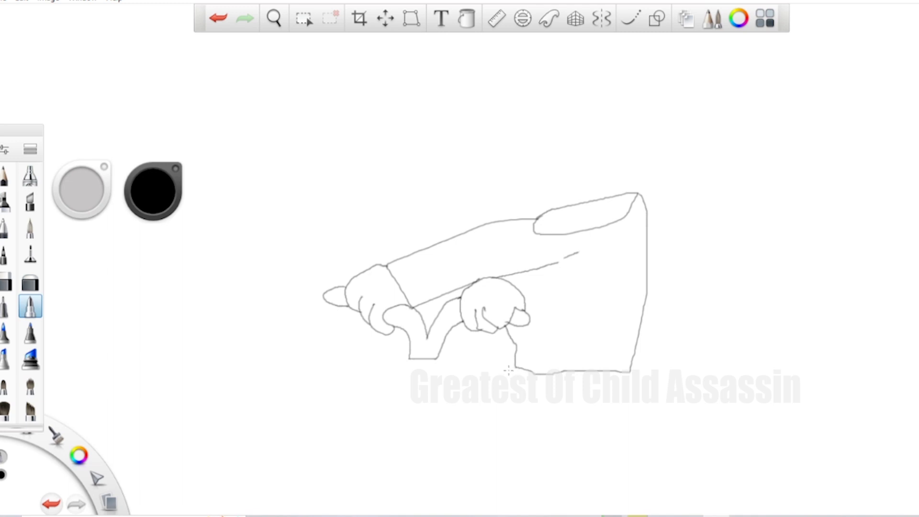
Draw the rider's legs below the shirt, with a pointed bent knee, a wide trouser leg and its back edge.
{"action": "mouse_move", "coordinate": [510, 371]}
{"action": "left_mouse_down"}
{"action": "mouse_move", "coordinate": [480, 392]}
{"action": "mouse_move", "coordinate": [519, 394]}
{"action": "mouse_move", "coordinate": [506, 379]}
{"action": "mouse_move", "coordinate": [472, 392]}
{"action": "mouse_move", "coordinate": [517, 415]}
{"action": "mouse_move", "coordinate": [535, 402]}
{"action": "mouse_move", "coordinate": [541, 373]}
{"action": "left_mouse_up"}
{"action": "key", "text": "ctrl+z"}
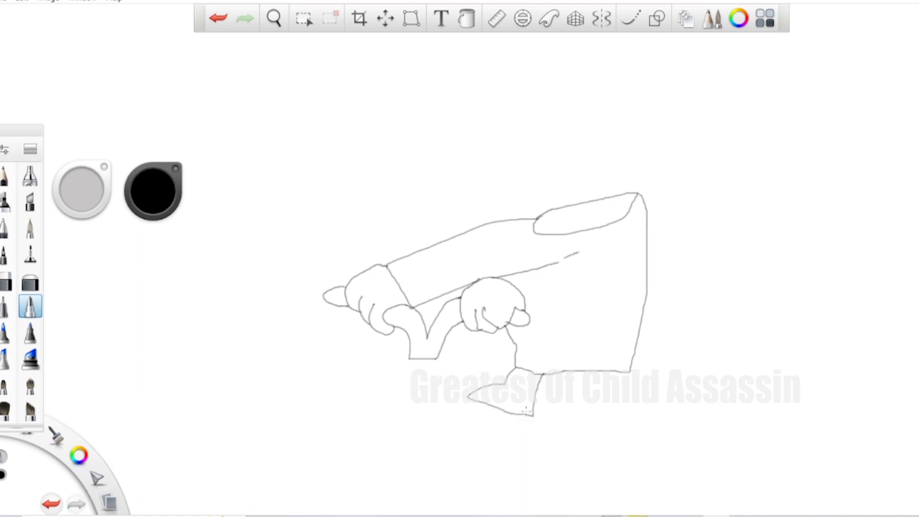
{"action": "mouse_move", "coordinate": [532, 414]}
{"action": "left_mouse_down"}
{"action": "mouse_move", "coordinate": [527, 453]}
{"action": "mouse_move", "coordinate": [620, 467]}
{"action": "mouse_move", "coordinate": [624, 443]}
{"action": "mouse_move", "coordinate": [609, 406]}
{"action": "mouse_move", "coordinate": [594, 404]}
{"action": "left_mouse_up"}
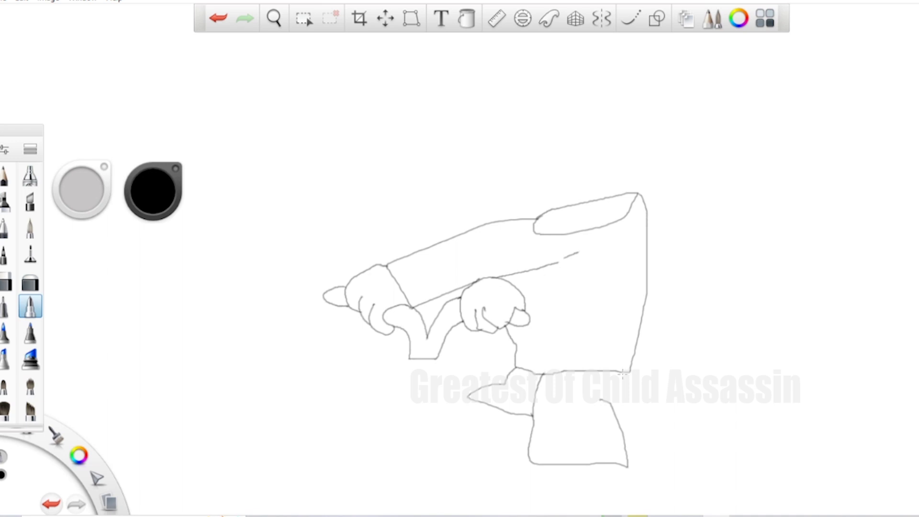
{"action": "mouse_move", "coordinate": [630, 372]}
{"action": "left_mouse_down"}
{"action": "mouse_move", "coordinate": [631, 395]}
{"action": "mouse_move", "coordinate": [612, 425]}
{"action": "left_mouse_up"}
Draw the scooter's rounded front body below the handlebar with two front wheels.
{"action": "left_click_drag", "start_coordinate": [467, 404], "coordinate": [443, 367]}
{"action": "key", "text": "ctrl+z"}
{"action": "mouse_move", "coordinate": [462, 396]}
{"action": "left_mouse_down"}
{"action": "mouse_move", "coordinate": [427, 363]}
{"action": "mouse_move", "coordinate": [375, 371]}
{"action": "mouse_move", "coordinate": [343, 399]}
{"action": "mouse_move", "coordinate": [325, 424]}
{"action": "mouse_move", "coordinate": [325, 475]}
{"action": "mouse_move", "coordinate": [387, 481]}
{"action": "mouse_move", "coordinate": [401, 449]}
{"action": "mouse_move", "coordinate": [425, 447]}
{"action": "mouse_move", "coordinate": [446, 462]}
{"action": "mouse_move", "coordinate": [443, 501]}
{"action": "mouse_move", "coordinate": [413, 503]}
{"action": "mouse_move", "coordinate": [388, 479]}
{"action": "left_mouse_up"}
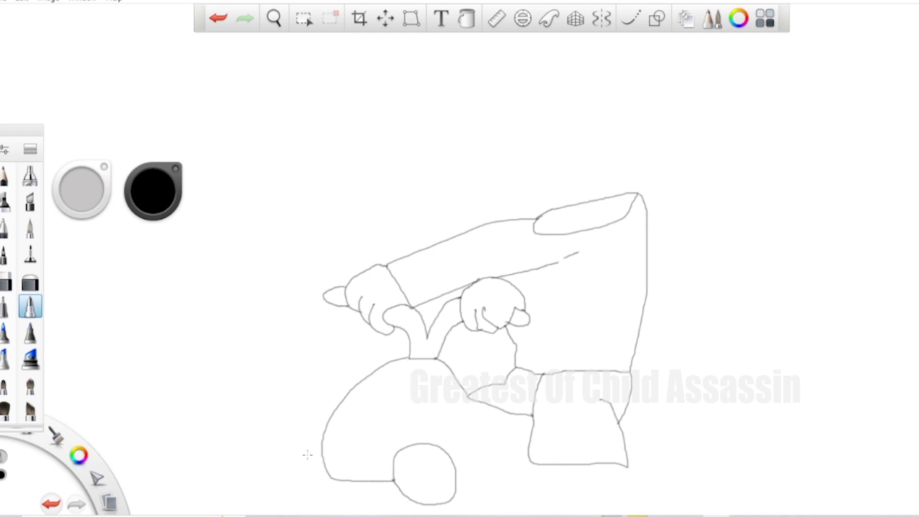
{"action": "mouse_move", "coordinate": [323, 454]}
{"action": "left_mouse_down"}
{"action": "mouse_move", "coordinate": [301, 465]}
{"action": "mouse_move", "coordinate": [301, 497]}
{"action": "mouse_move", "coordinate": [328, 503]}
{"action": "mouse_move", "coordinate": [341, 478]}
{"action": "left_mouse_up"}
{"action": "key", "text": "ctrl+z"}
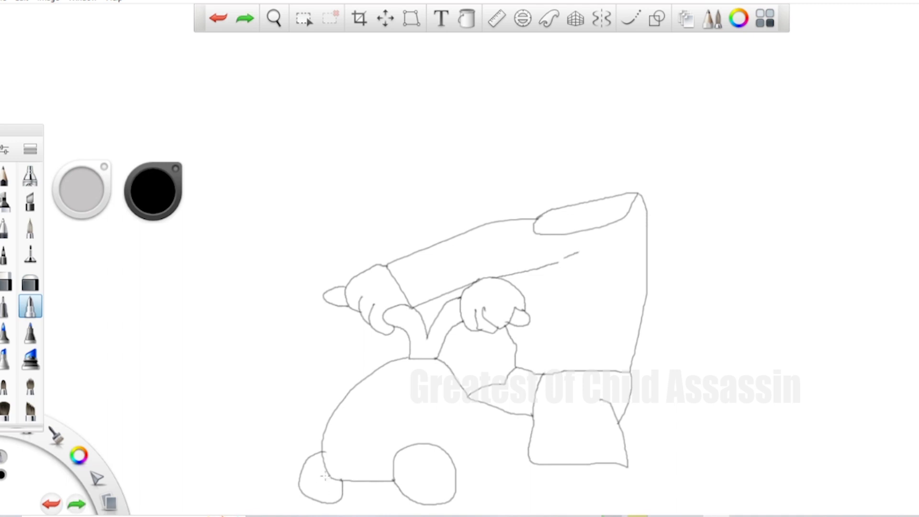
Add the curved tread edges to both front wheels and an oval hub to the near one.
{"action": "left_click_drag", "start_coordinate": [328, 475], "coordinate": [316, 503]}
{"action": "left_click_drag", "start_coordinate": [421, 446], "coordinate": [402, 477]}
{"action": "key", "text": "ctrl+z"}
{"action": "mouse_move", "coordinate": [429, 445]}
{"action": "left_mouse_down"}
{"action": "mouse_move", "coordinate": [415, 501]}
{"action": "mouse_move", "coordinate": [421, 505]}
{"action": "mouse_move", "coordinate": [430, 468]}
{"action": "mouse_move", "coordinate": [443, 473]}
{"action": "mouse_move", "coordinate": [432, 488]}
{"action": "left_mouse_up"}
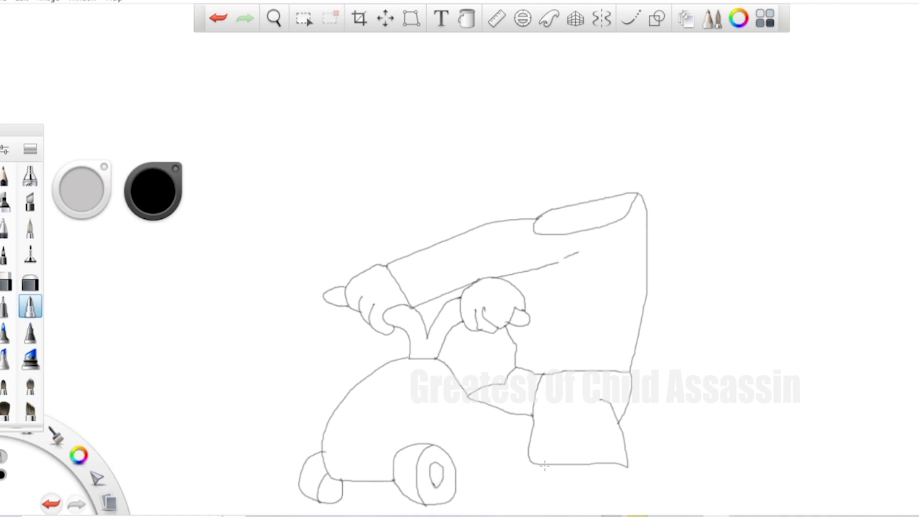
Draw the shoe under the trouser leg and the scooter's rear, with its floor line, hubbed wheel and curved body.
{"action": "mouse_move", "coordinate": [544, 464]}
{"action": "left_mouse_down"}
{"action": "mouse_move", "coordinate": [512, 477]}
{"action": "mouse_move", "coordinate": [504, 496]}
{"action": "mouse_move", "coordinate": [512, 509]}
{"action": "mouse_move", "coordinate": [575, 503]}
{"action": "mouse_move", "coordinate": [612, 463]}
{"action": "left_mouse_up"}
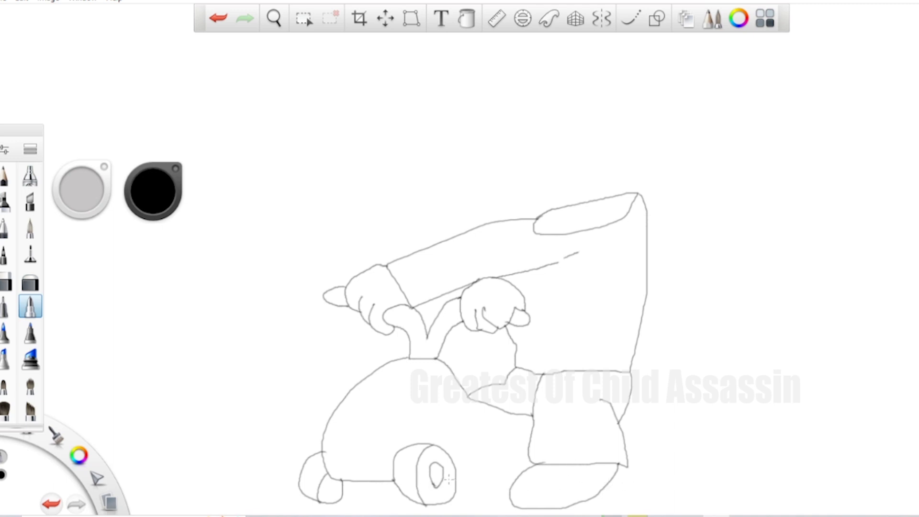
{"action": "left_click_drag", "start_coordinate": [456, 478], "coordinate": [509, 483]}
{"action": "mouse_move", "coordinate": [612, 478]}
{"action": "left_mouse_down"}
{"action": "mouse_move", "coordinate": [633, 480]}
{"action": "mouse_move", "coordinate": [647, 463]}
{"action": "mouse_move", "coordinate": [696, 445]}
{"action": "mouse_move", "coordinate": [701, 498]}
{"action": "mouse_move", "coordinate": [659, 510]}
{"action": "mouse_move", "coordinate": [634, 482]}
{"action": "left_mouse_up"}
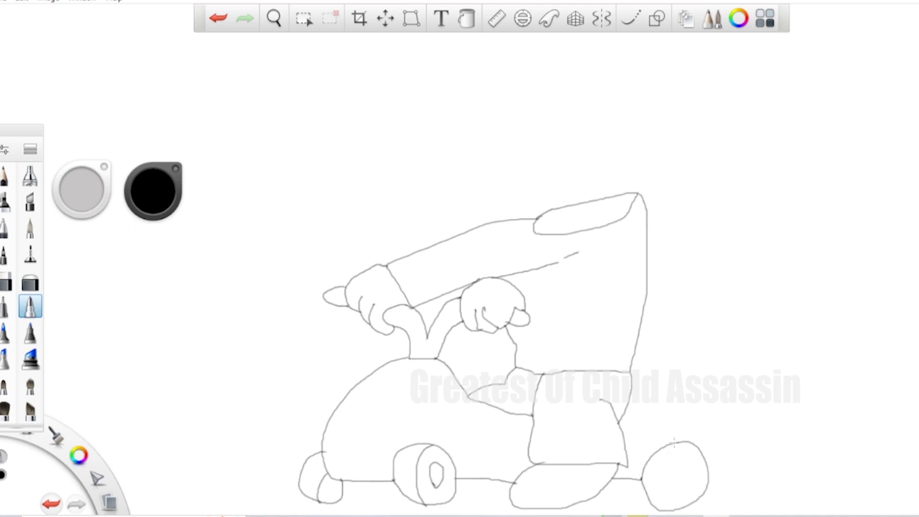
{"action": "mouse_move", "coordinate": [674, 442]}
{"action": "left_mouse_down"}
{"action": "mouse_move", "coordinate": [653, 483]}
{"action": "mouse_move", "coordinate": [662, 510]}
{"action": "mouse_move", "coordinate": [672, 463]}
{"action": "mouse_move", "coordinate": [682, 489]}
{"action": "left_mouse_up"}
{"action": "mouse_move", "coordinate": [635, 345]}
{"action": "left_mouse_down"}
{"action": "mouse_move", "coordinate": [670, 388]}
{"action": "mouse_move", "coordinate": [691, 442]}
{"action": "left_mouse_up"}
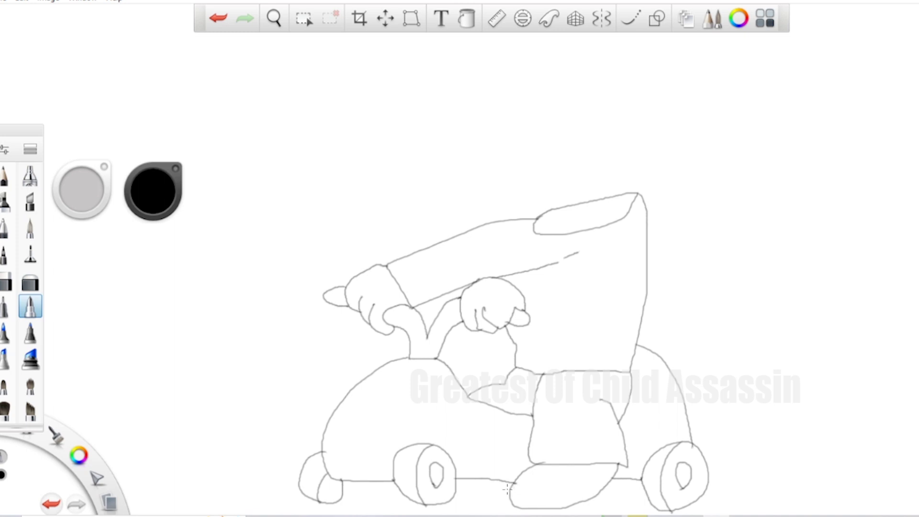
Add sole and lace lines to the shoe and short fold lines to the trousers and shirt.
{"action": "mouse_move", "coordinate": [510, 490]}
{"action": "left_mouse_down"}
{"action": "mouse_move", "coordinate": [540, 497]}
{"action": "mouse_move", "coordinate": [602, 481]}
{"action": "left_mouse_up"}
{"action": "mouse_move", "coordinate": [518, 472]}
{"action": "left_mouse_down"}
{"action": "mouse_move", "coordinate": [558, 482]}
{"action": "mouse_move", "coordinate": [569, 475]}
{"action": "mouse_move", "coordinate": [550, 467]}
{"action": "mouse_move", "coordinate": [577, 465]}
{"action": "left_mouse_up"}
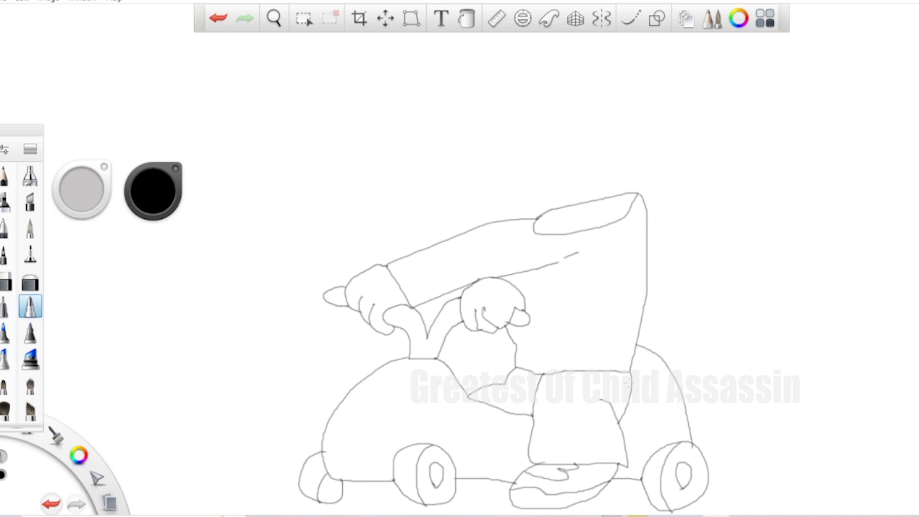
{"action": "left_click_drag", "start_coordinate": [615, 391], "coordinate": [617, 402]}
{"action": "left_click_drag", "start_coordinate": [557, 307], "coordinate": [606, 290]}
{"action": "left_click_drag", "start_coordinate": [566, 324], "coordinate": [590, 321]}
Outline the boy's head above the collar, with a rounded face, a forehead line and an ear.
{"action": "mouse_move", "coordinate": [535, 219]}
{"action": "left_mouse_down"}
{"action": "mouse_move", "coordinate": [483, 201]}
{"action": "mouse_move", "coordinate": [479, 151]}
{"action": "mouse_move", "coordinate": [526, 111]}
{"action": "mouse_move", "coordinate": [596, 110]}
{"action": "left_mouse_up"}
{"action": "mouse_move", "coordinate": [606, 127]}
{"action": "left_mouse_down"}
{"action": "mouse_move", "coordinate": [613, 144]}
{"action": "mouse_move", "coordinate": [642, 139]}
{"action": "mouse_move", "coordinate": [648, 163]}
{"action": "mouse_move", "coordinate": [636, 189]}
{"action": "left_mouse_up"}
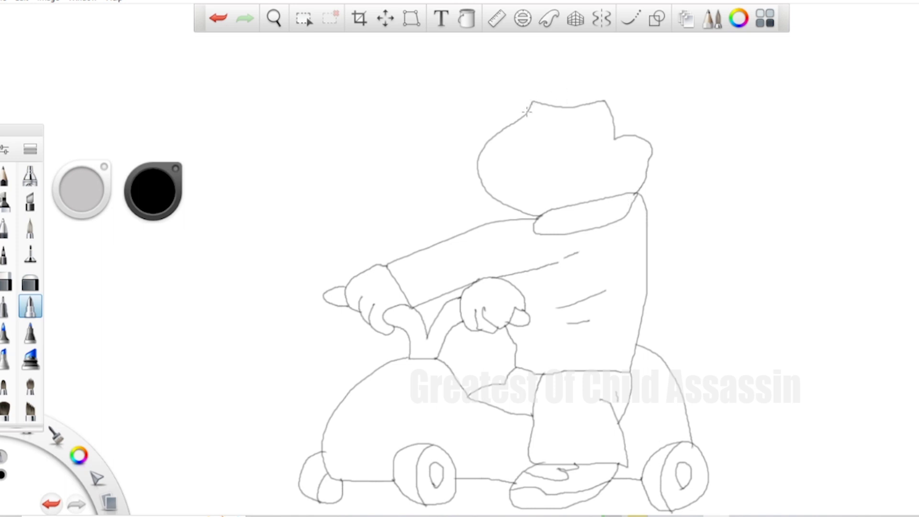
Draw a cap on the head with a forward brim, a rounded front crown and a curved back.
{"action": "mouse_move", "coordinate": [532, 102]}
{"action": "left_mouse_down"}
{"action": "mouse_move", "coordinate": [453, 112]}
{"action": "mouse_move", "coordinate": [446, 123]}
{"action": "mouse_move", "coordinate": [453, 138]}
{"action": "mouse_move", "coordinate": [482, 138]}
{"action": "left_mouse_up"}
{"action": "mouse_move", "coordinate": [462, 101]}
{"action": "left_mouse_down"}
{"action": "mouse_move", "coordinate": [533, 80]}
{"action": "mouse_move", "coordinate": [614, 98]}
{"action": "mouse_move", "coordinate": [597, 109]}
{"action": "left_mouse_up"}
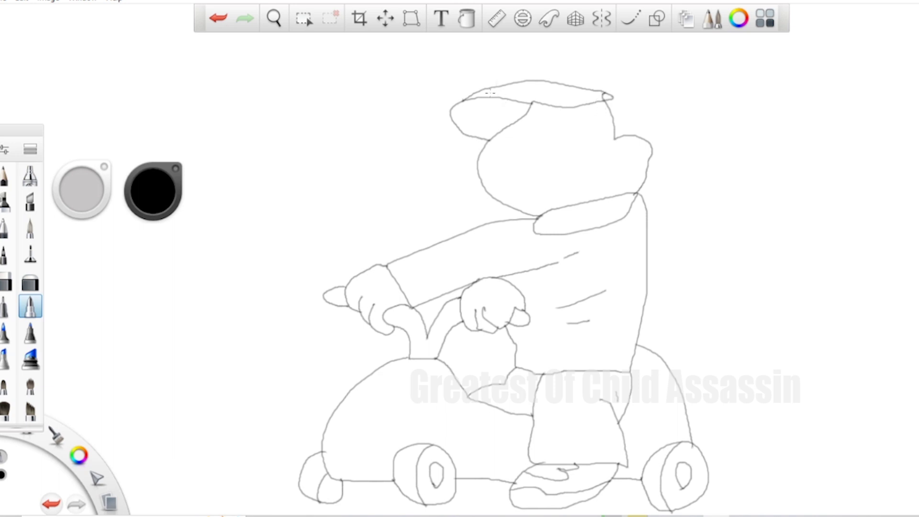
{"action": "left_click_drag", "start_coordinate": [512, 83], "coordinate": [560, 35]}
{"action": "key", "text": "ctrl+z"}
{"action": "mouse_move", "coordinate": [512, 82]}
{"action": "left_mouse_down"}
{"action": "mouse_move", "coordinate": [565, 48]}
{"action": "mouse_move", "coordinate": [604, 53]}
{"action": "mouse_move", "coordinate": [622, 88]}
{"action": "mouse_move", "coordinate": [604, 104]}
{"action": "left_mouse_up"}
{"action": "mouse_move", "coordinate": [613, 59]}
{"action": "left_mouse_down"}
{"action": "mouse_move", "coordinate": [639, 70]}
{"action": "mouse_move", "coordinate": [665, 116]}
{"action": "mouse_move", "coordinate": [656, 146]}
{"action": "left_mouse_up"}
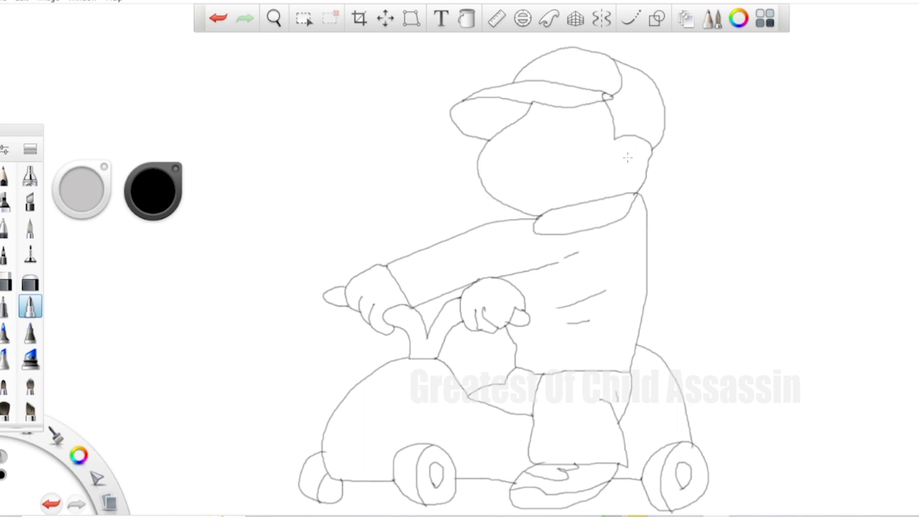
Draw the boy's inner ear curve, small nose and open smiling mouth with an inner line.
{"action": "left_click_drag", "start_coordinate": [637, 146], "coordinate": [632, 154]}
{"action": "mouse_move", "coordinate": [527, 167]}
{"action": "left_mouse_down"}
{"action": "mouse_move", "coordinate": [579, 161]}
{"action": "mouse_move", "coordinate": [558, 184]}
{"action": "mouse_move", "coordinate": [528, 186]}
{"action": "left_mouse_up"}
{"action": "key", "text": "ctrl+z"}
{"action": "key", "text": "ctrl+z"}
{"action": "key", "text": "ctrl+z"}
{"action": "mouse_move", "coordinate": [528, 175]}
{"action": "left_mouse_down"}
{"action": "mouse_move", "coordinate": [576, 170]}
{"action": "mouse_move", "coordinate": [570, 187]}
{"action": "mouse_move", "coordinate": [533, 197]}
{"action": "left_mouse_up"}
{"action": "left_click_drag", "start_coordinate": [540, 145], "coordinate": [527, 148]}
{"action": "key", "text": "ctrl+z"}
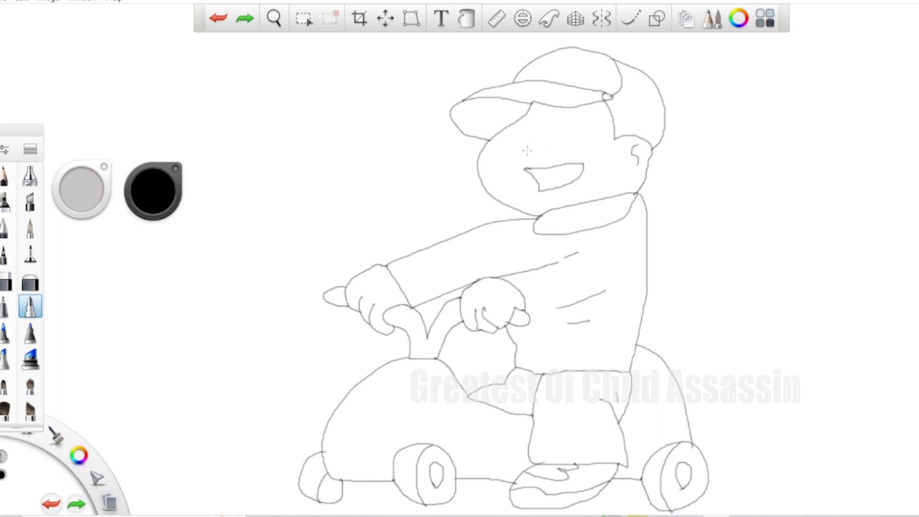
{"action": "mouse_move", "coordinate": [526, 169]}
{"action": "left_mouse_down"}
{"action": "mouse_move", "coordinate": [572, 170]}
{"action": "mouse_move", "coordinate": [537, 193]}
{"action": "mouse_move", "coordinate": [557, 181]}
{"action": "left_mouse_up"}
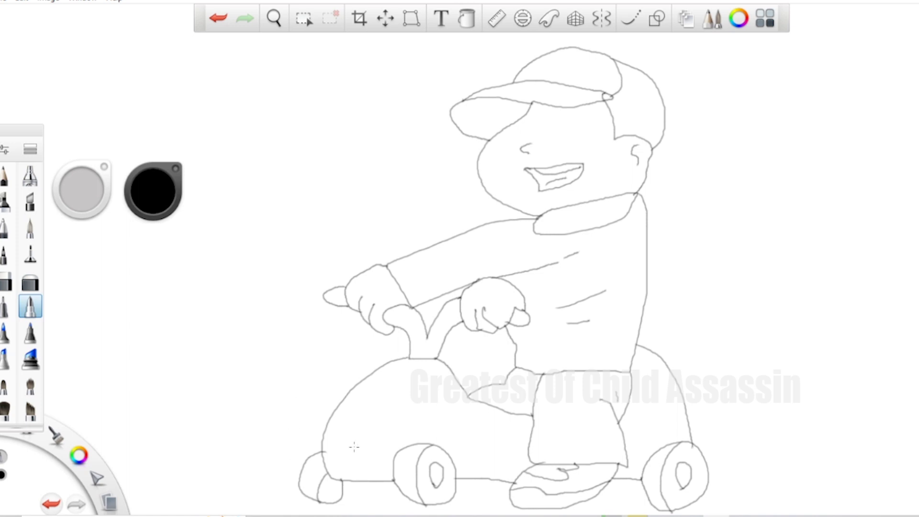
Draw a slanted oval headlight on the scooter's front and the boy's two eyes with dark scribbled pupils.
{"action": "mouse_move", "coordinate": [355, 447]}
{"action": "left_mouse_down"}
{"action": "mouse_move", "coordinate": [372, 412]}
{"action": "mouse_move", "coordinate": [382, 426]}
{"action": "mouse_move", "coordinate": [376, 441]}
{"action": "mouse_move", "coordinate": [361, 449]}
{"action": "mouse_move", "coordinate": [354, 438]}
{"action": "mouse_move", "coordinate": [368, 442]}
{"action": "mouse_move", "coordinate": [358, 426]}
{"action": "mouse_move", "coordinate": [384, 407]}
{"action": "mouse_move", "coordinate": [356, 441]}
{"action": "left_mouse_up"}
{"action": "key", "text": "ctrl+z"}
{"action": "left_click_drag", "start_coordinate": [369, 420], "coordinate": [375, 437]}
{"action": "mouse_move", "coordinate": [517, 126]}
{"action": "left_mouse_down"}
{"action": "mouse_move", "coordinate": [545, 133]}
{"action": "mouse_move", "coordinate": [544, 113]}
{"action": "mouse_move", "coordinate": [554, 141]}
{"action": "mouse_move", "coordinate": [576, 142]}
{"action": "mouse_move", "coordinate": [585, 114]}
{"action": "mouse_move", "coordinate": [534, 123]}
{"action": "mouse_move", "coordinate": [532, 135]}
{"action": "mouse_move", "coordinate": [534, 124]}
{"action": "mouse_move", "coordinate": [570, 126]}
{"action": "left_mouse_up"}
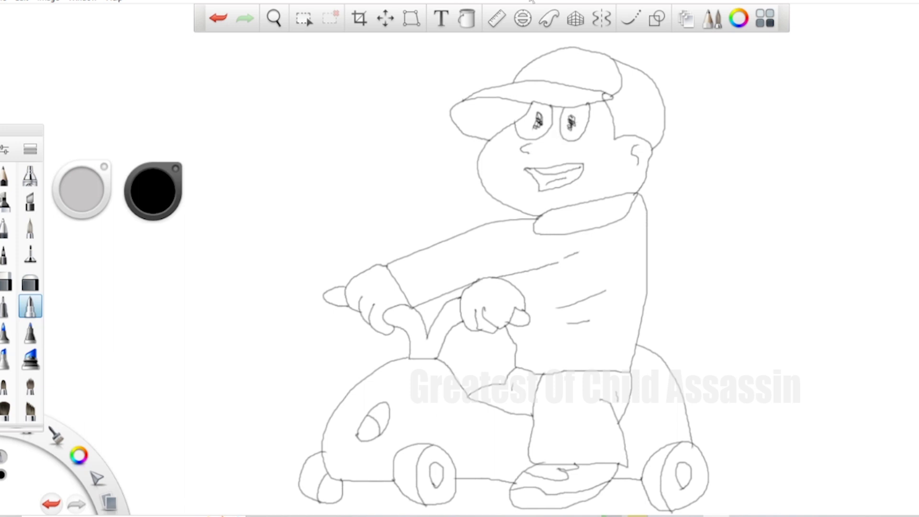
Flood fill the front crown of the cap with bright green.
{"action": "left_click", "coordinate": [467, 20]}
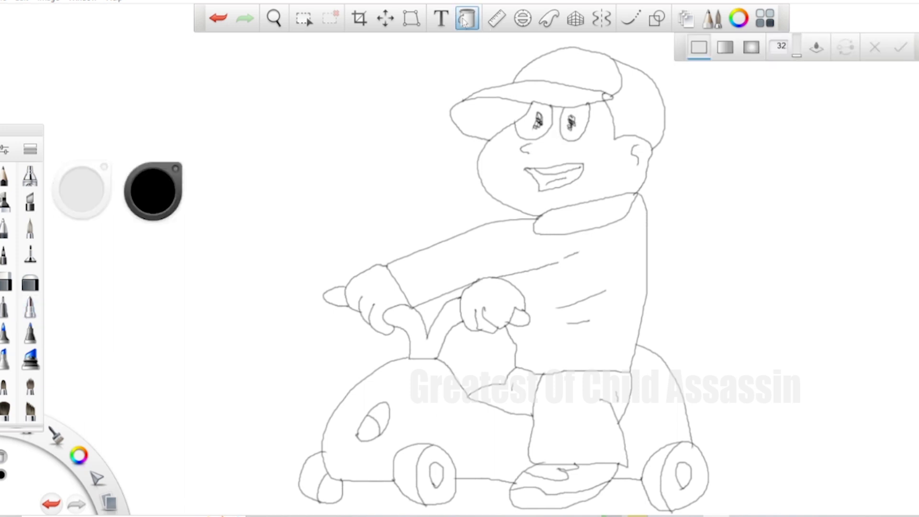
{"action": "left_click", "coordinate": [177, 192]}
{"action": "left_click", "coordinate": [160, 205]}
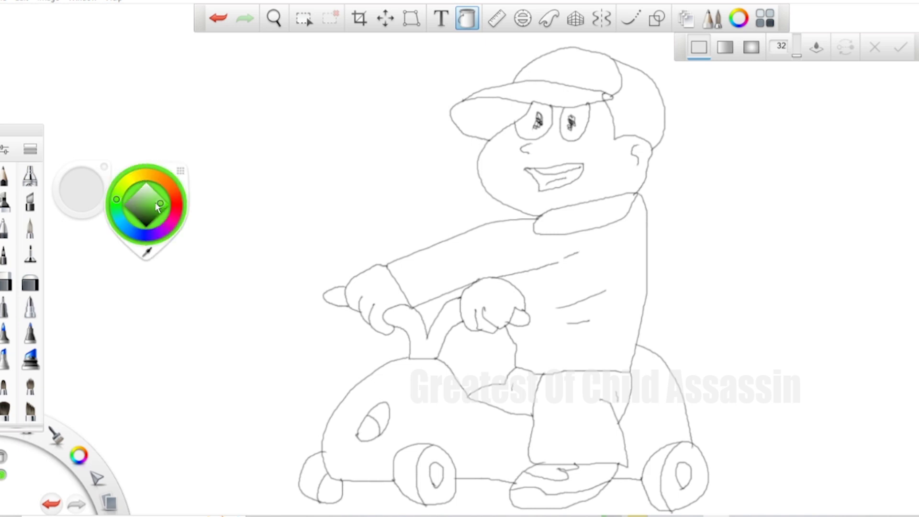
{"action": "left_click", "coordinate": [566, 83]}
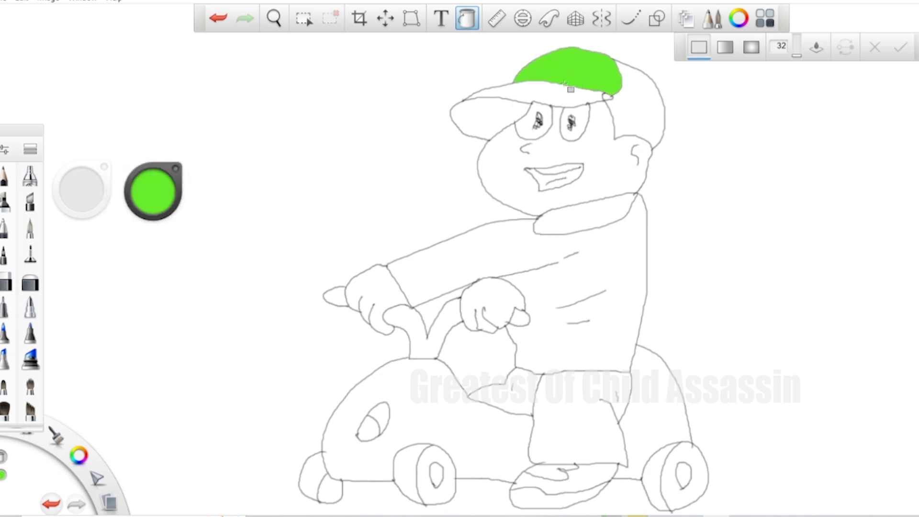
{"action": "key", "text": "ctrl+z"}
{"action": "left_click", "coordinate": [563, 86]}
{"action": "left_click", "coordinate": [31, 310]}
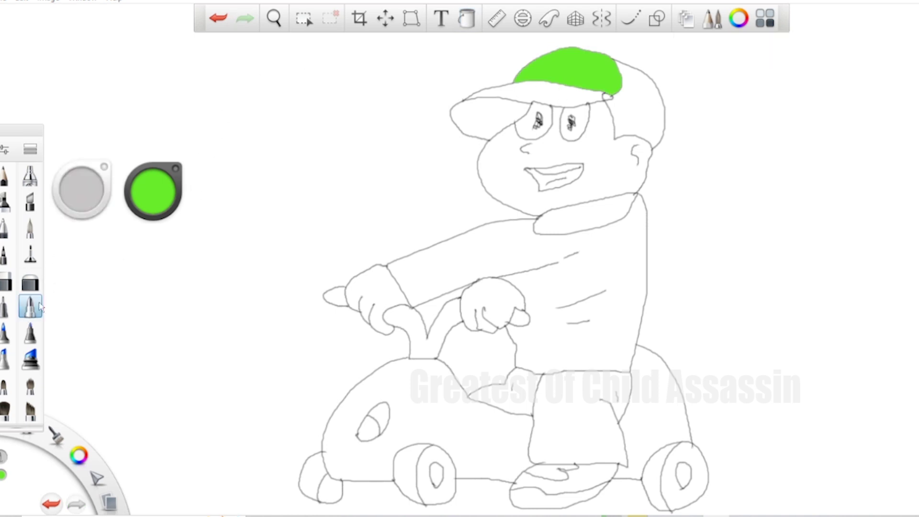
{"action": "left_click", "coordinate": [149, 200]}
{"action": "left_click", "coordinate": [141, 223]}
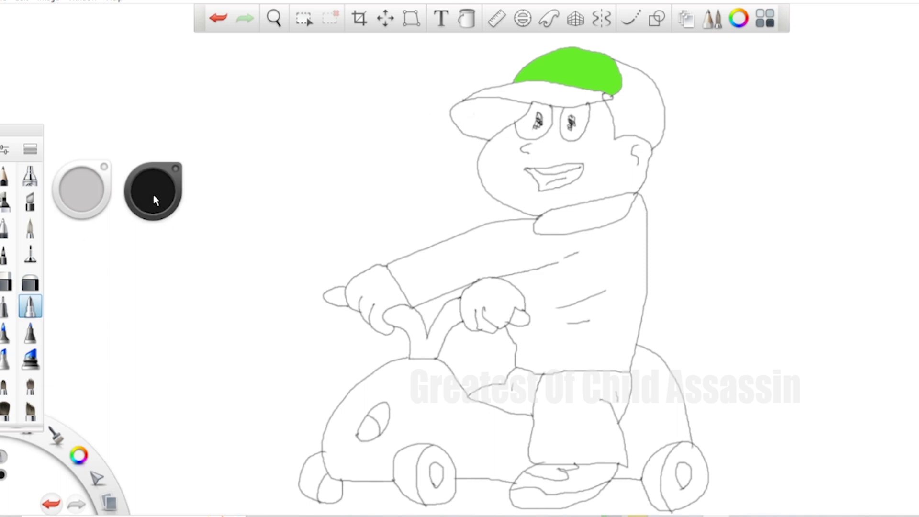
Flood fill the cap's brim with bright green and its front crown with white.
{"action": "left_click", "coordinate": [467, 18]}
{"action": "left_click_drag", "start_coordinate": [147, 192], "coordinate": [566, 104]}
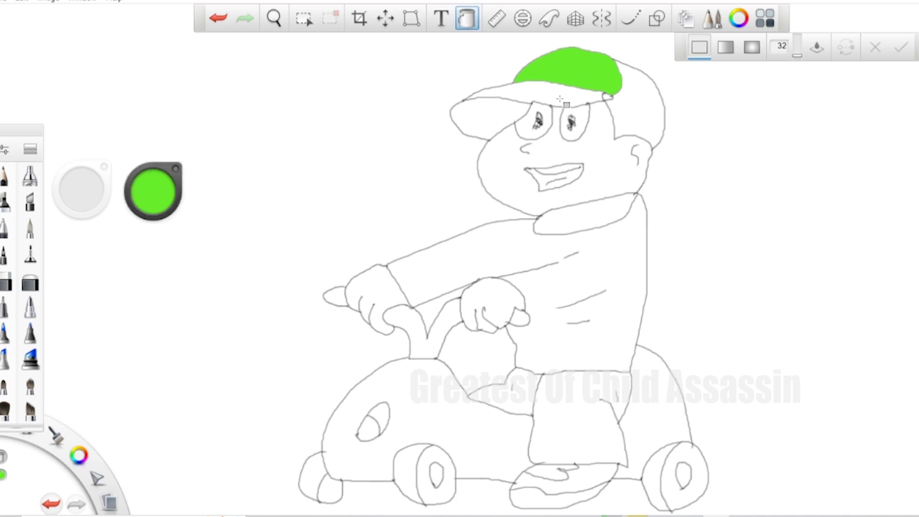
{"action": "left_click", "coordinate": [565, 105]}
{"action": "mouse_move", "coordinate": [146, 191]}
{"action": "left_mouse_down"}
{"action": "mouse_move", "coordinate": [123, 216]}
{"action": "mouse_move", "coordinate": [146, 186]}
{"action": "left_mouse_up"}
Draw a small oval badge on the cap's front crown with the pen in black.
{"action": "left_click", "coordinate": [36, 309]}
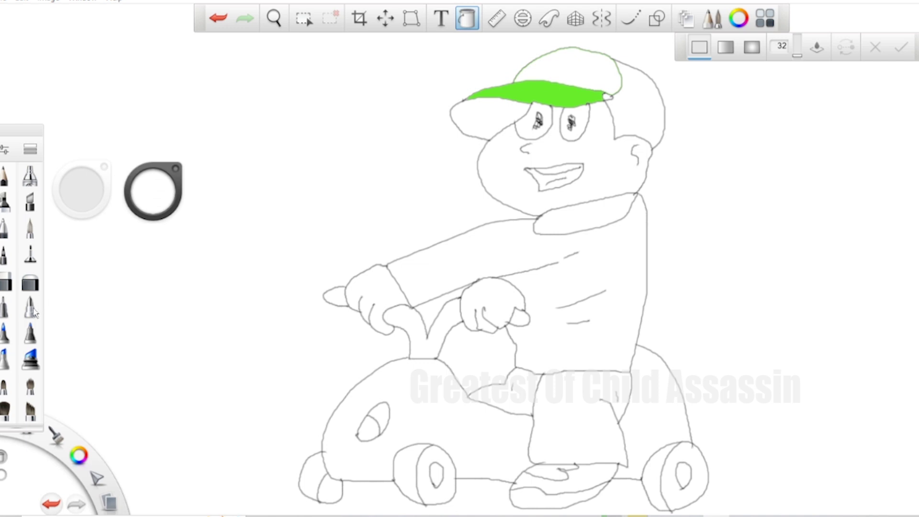
{"action": "left_click_drag", "start_coordinate": [152, 197], "coordinate": [144, 224]}
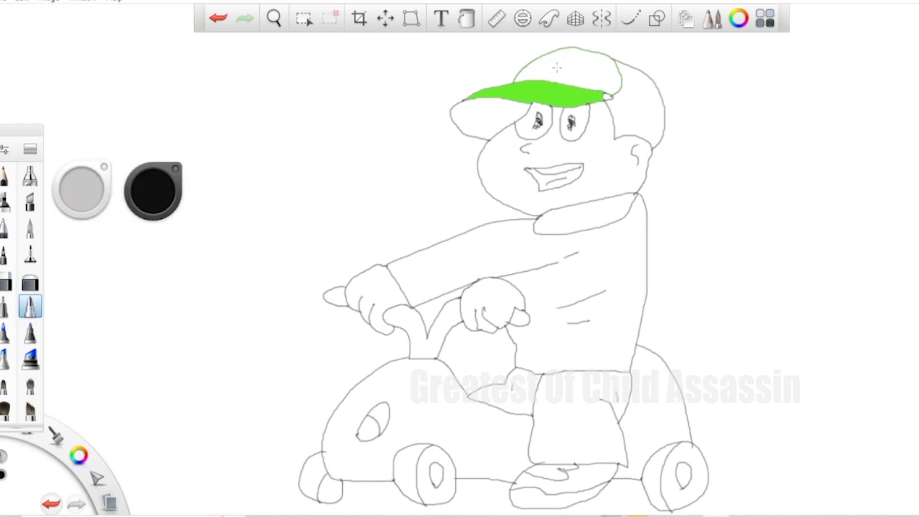
{"action": "mouse_move", "coordinate": [561, 58]}
{"action": "left_mouse_down"}
{"action": "mouse_move", "coordinate": [548, 83]}
{"action": "mouse_move", "coordinate": [580, 80]}
{"action": "left_mouse_up"}
{"action": "key", "text": "ctrl+z"}
{"action": "mouse_move", "coordinate": [576, 75]}
{"action": "left_mouse_down"}
{"action": "mouse_move", "coordinate": [547, 73]}
{"action": "mouse_move", "coordinate": [572, 86]}
{"action": "mouse_move", "coordinate": [562, 68]}
{"action": "left_mouse_up"}
{"action": "key", "text": "ctrl+z"}
Flood fill the oval cap badge with yellow.
{"action": "left_click", "coordinate": [467, 26]}
{"action": "left_click", "coordinate": [165, 182]}
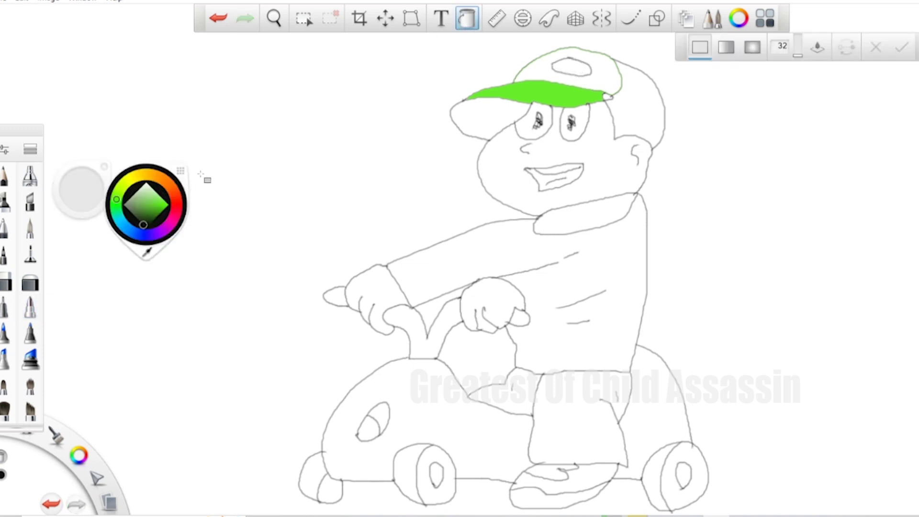
{"action": "left_click", "coordinate": [134, 178]}
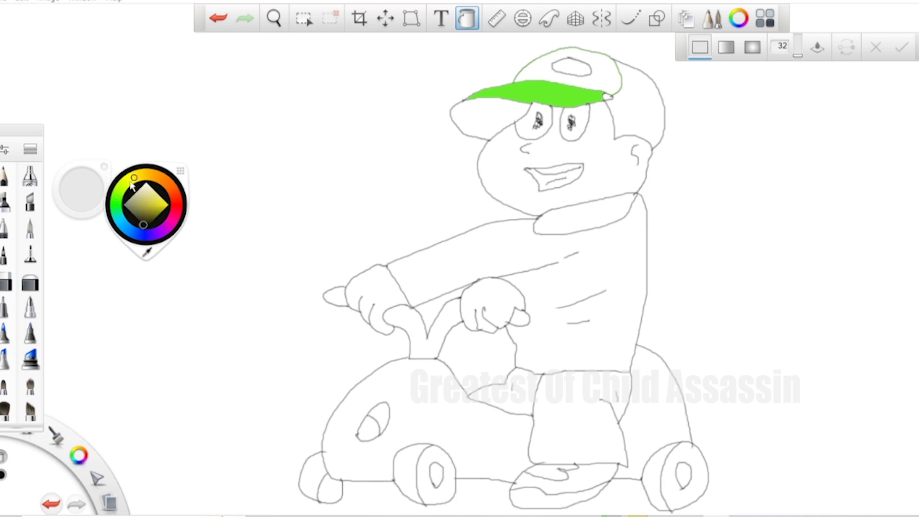
{"action": "left_click", "coordinate": [157, 205]}
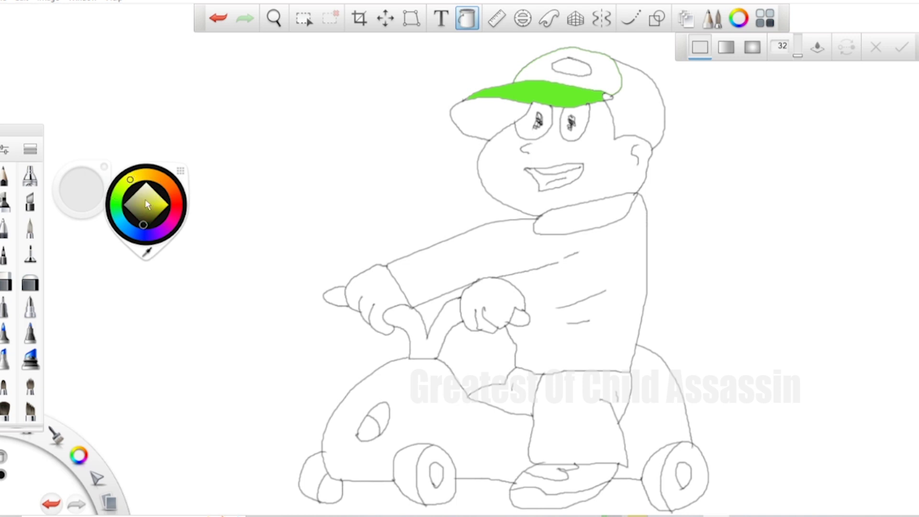
{"action": "left_click", "coordinate": [582, 77]}
{"action": "key", "text": "ctrl+z"}
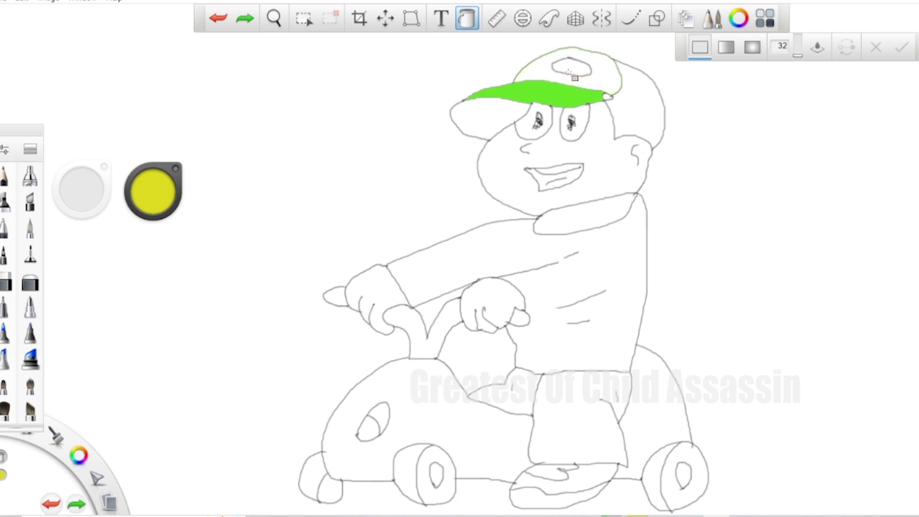
{"action": "left_click", "coordinate": [574, 77]}
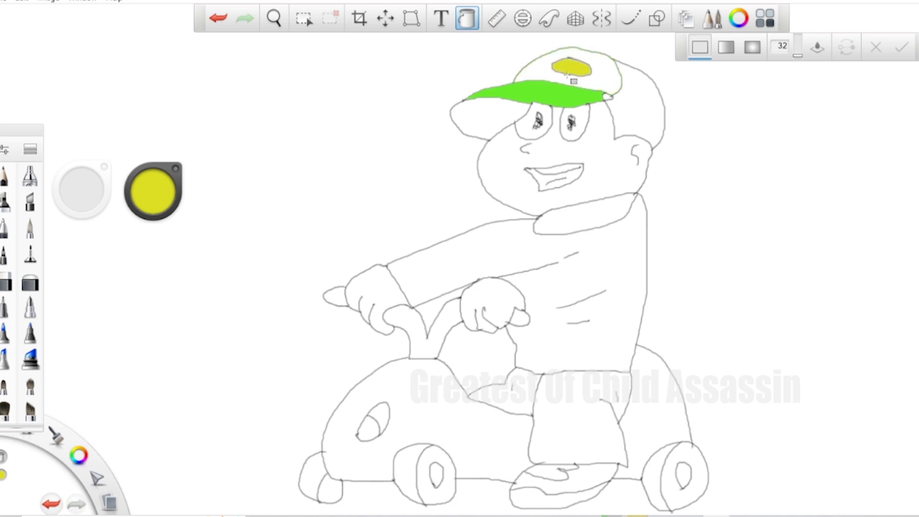
Sample the brim's bright green and flood fill the front crown of the cap around the badge.
{"action": "left_click", "coordinate": [158, 195]}
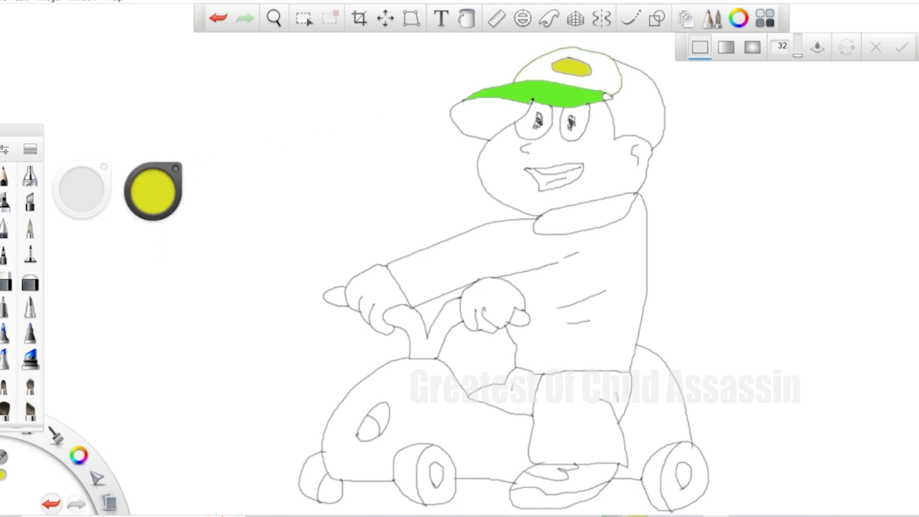
{"action": "left_click", "coordinate": [531, 100], "text": "alt"}
{"action": "left_click", "coordinate": [604, 94]}
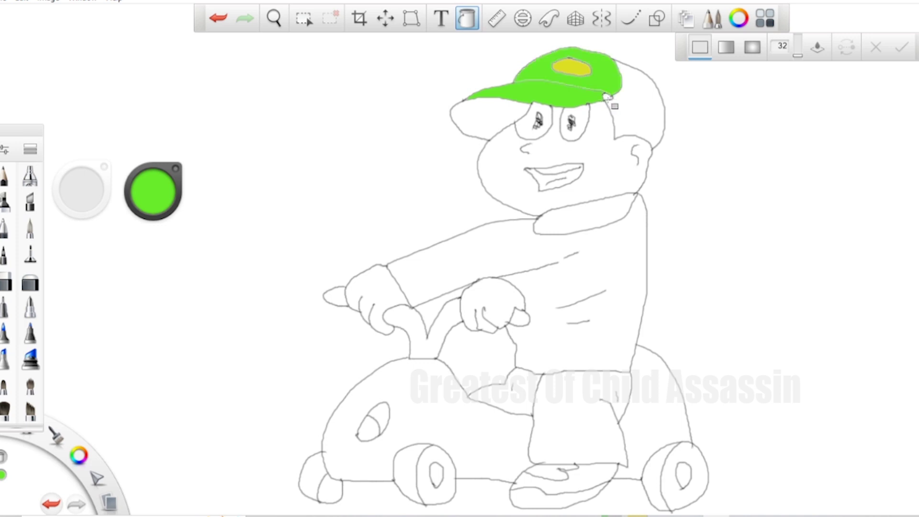
Flood fill the brim's underside with the same bright green and the back of the cap with emerald green.
{"action": "left_click", "coordinate": [614, 105]}
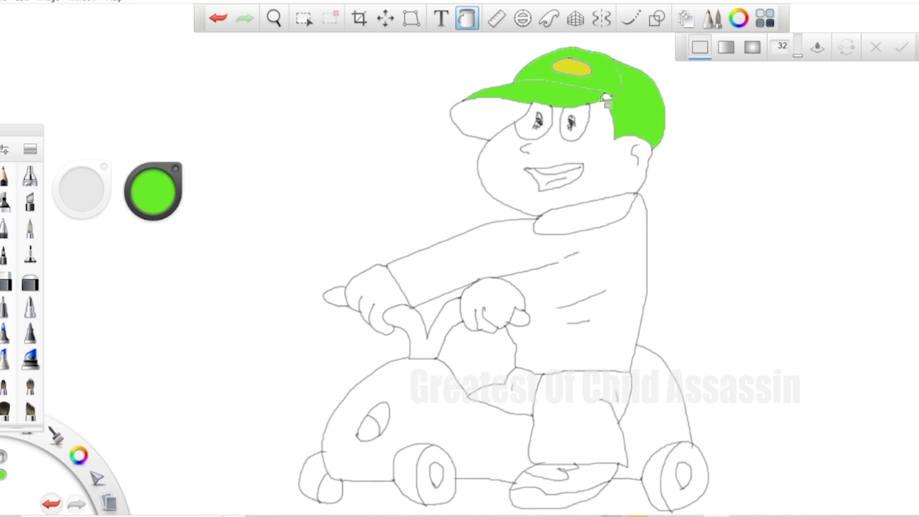
{"action": "key", "text": "ctrl+z"}
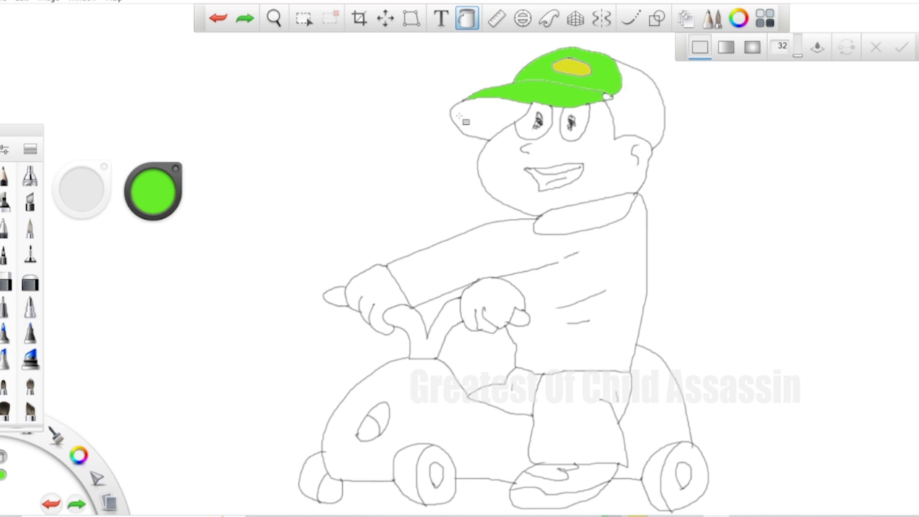
{"action": "left_click", "coordinate": [486, 121]}
{"action": "left_click", "coordinate": [158, 192]}
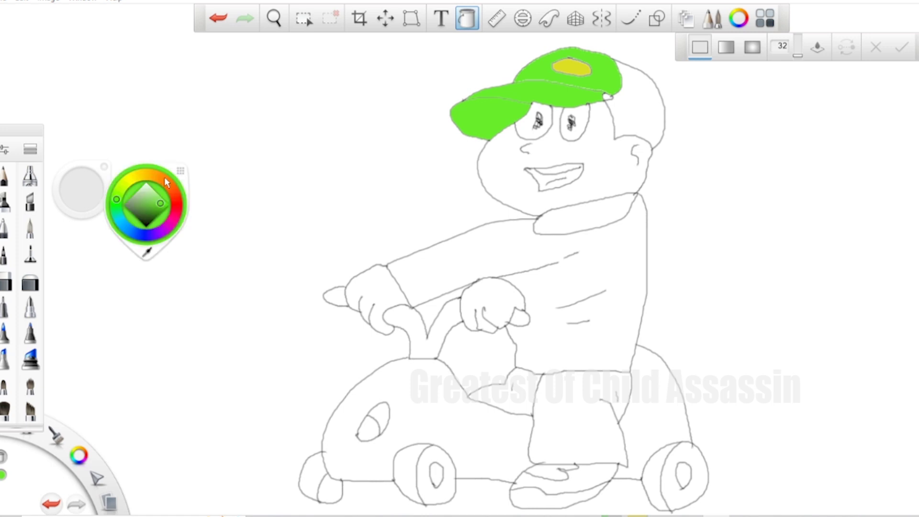
{"action": "left_click", "coordinate": [622, 137]}
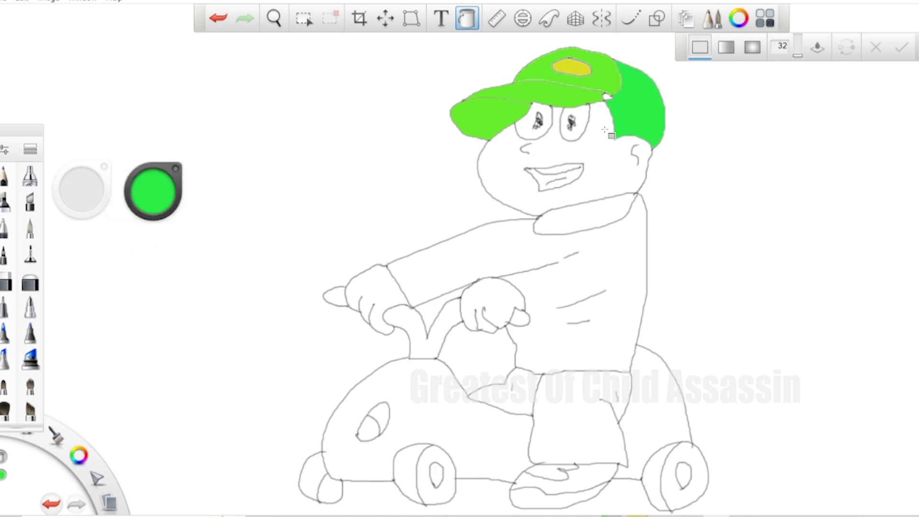
Draw a black pen line across the back of the cap to separate it from the hair above the ear.
{"action": "left_click", "coordinate": [162, 192]}
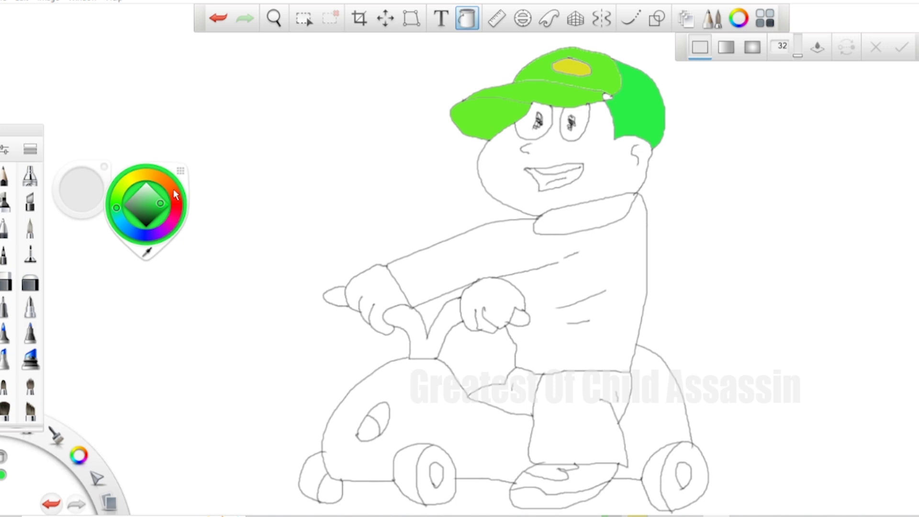
{"action": "left_click", "coordinate": [29, 306]}
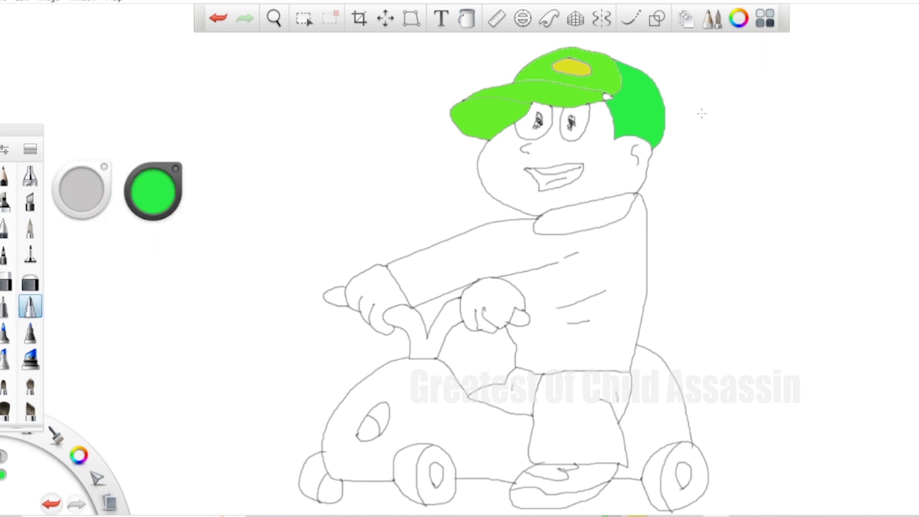
{"action": "left_click", "coordinate": [130, 191]}
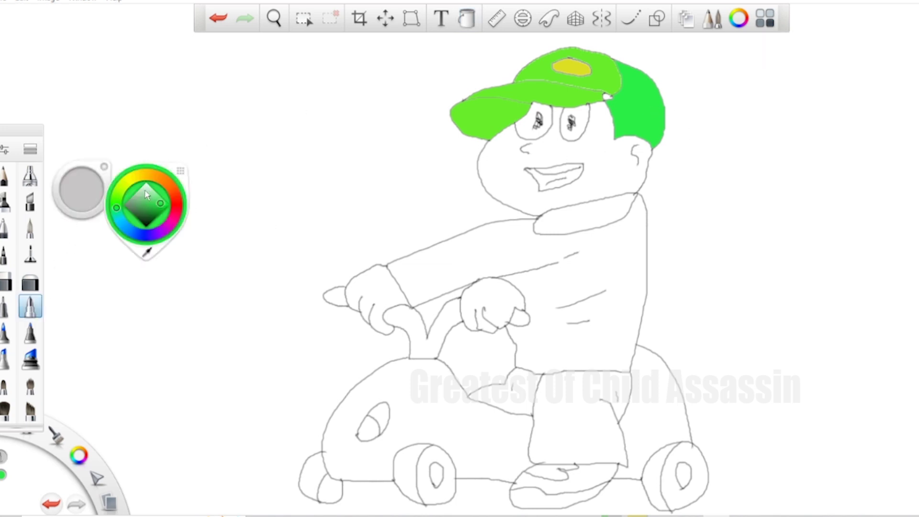
{"action": "left_click", "coordinate": [158, 194]}
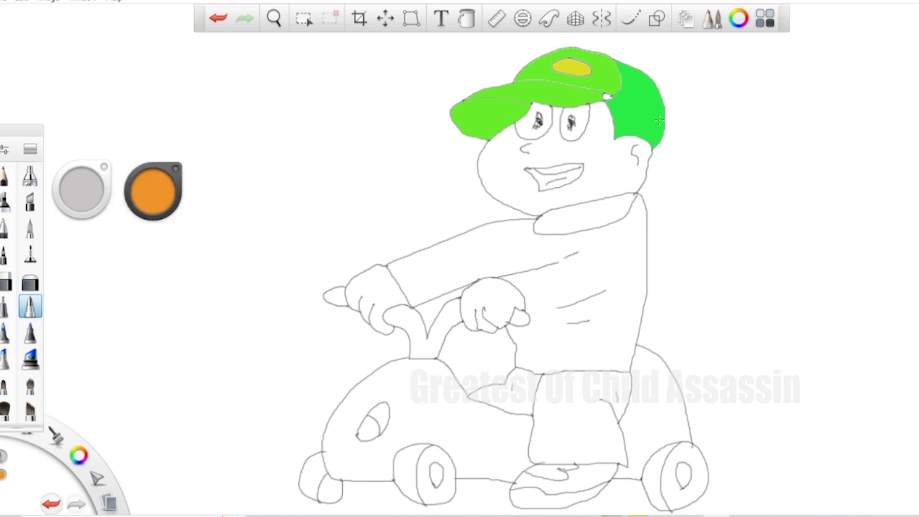
{"action": "left_click", "coordinate": [154, 192]}
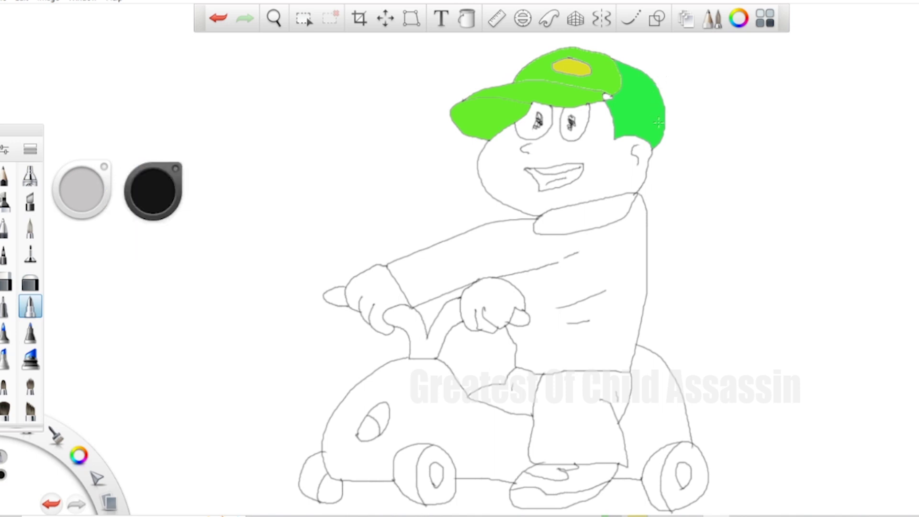
{"action": "left_click_drag", "start_coordinate": [653, 123], "coordinate": [629, 121]}
{"action": "key", "text": "ctrl+z"}
{"action": "left_click_drag", "start_coordinate": [626, 119], "coordinate": [655, 129]}
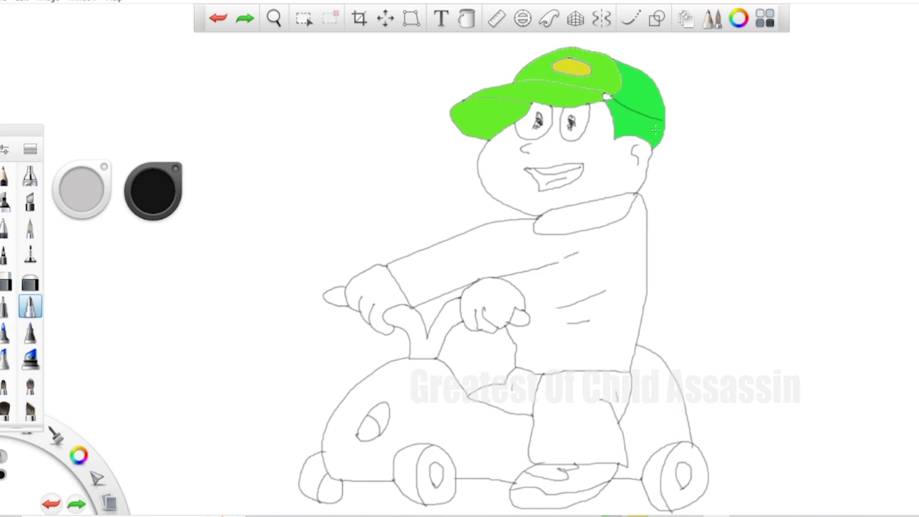
Flood fill the hair area below the cap's rear edge with light orange-brown.
{"action": "left_click", "coordinate": [146, 200]}
{"action": "left_click", "coordinate": [152, 201]}
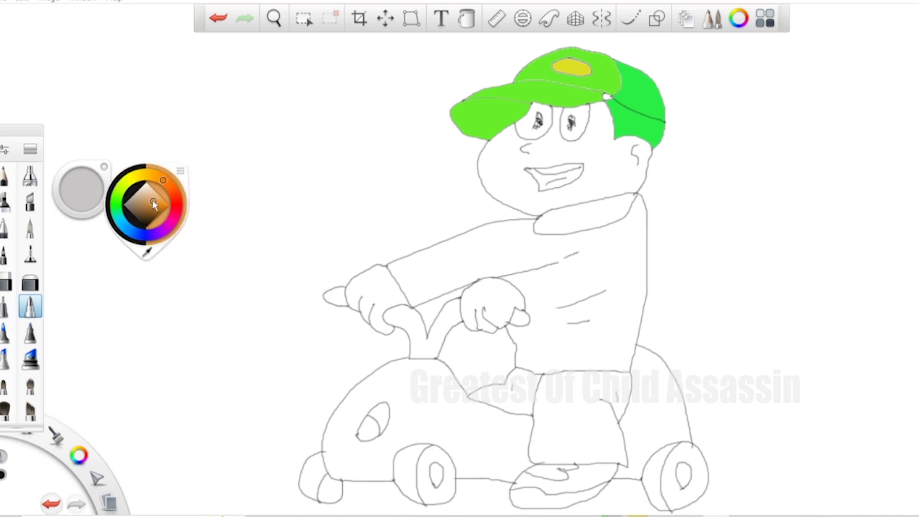
{"action": "left_click", "coordinate": [467, 19]}
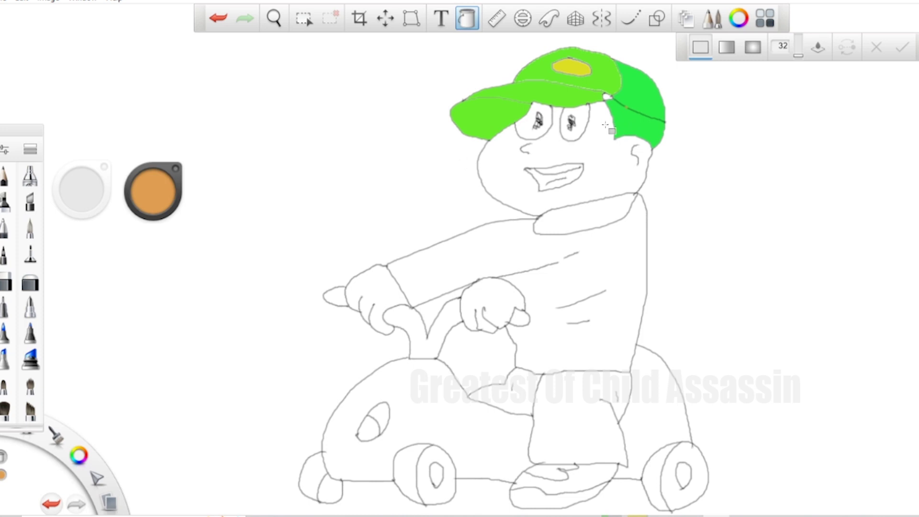
{"action": "key", "text": "ctrl+z"}
{"action": "left_click", "coordinate": [637, 130]}
Flood fill the shirt with strong pink and refill it with a lighter pink.
{"action": "left_click", "coordinate": [161, 216]}
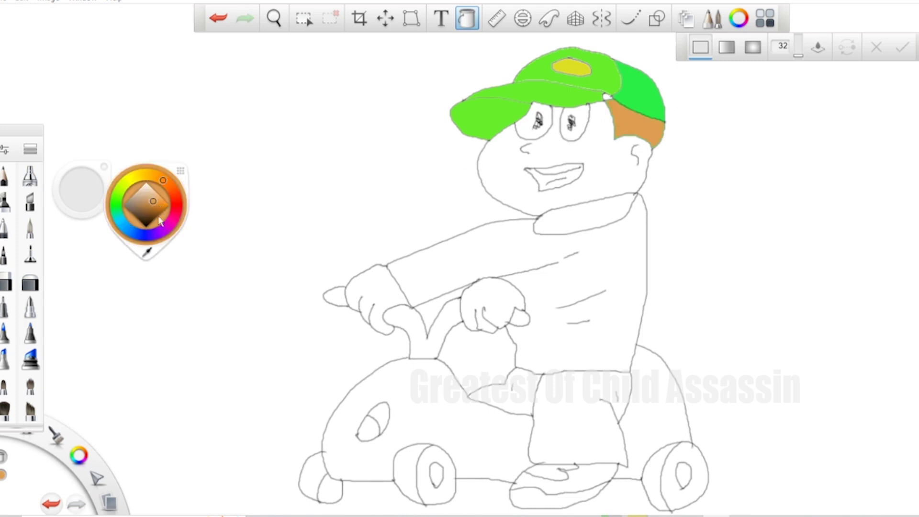
{"action": "left_click", "coordinate": [168, 231]}
{"action": "left_click", "coordinate": [152, 197]}
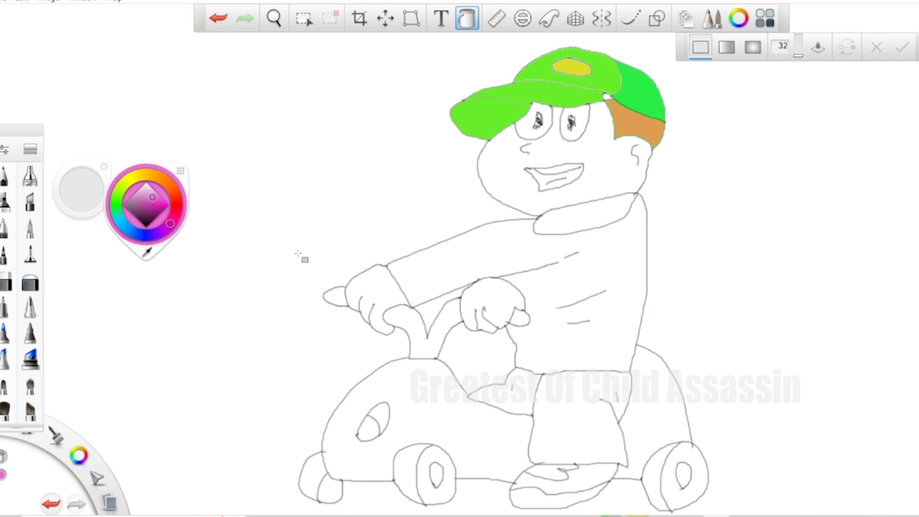
{"action": "left_click", "coordinate": [573, 271]}
{"action": "left_click", "coordinate": [163, 201]}
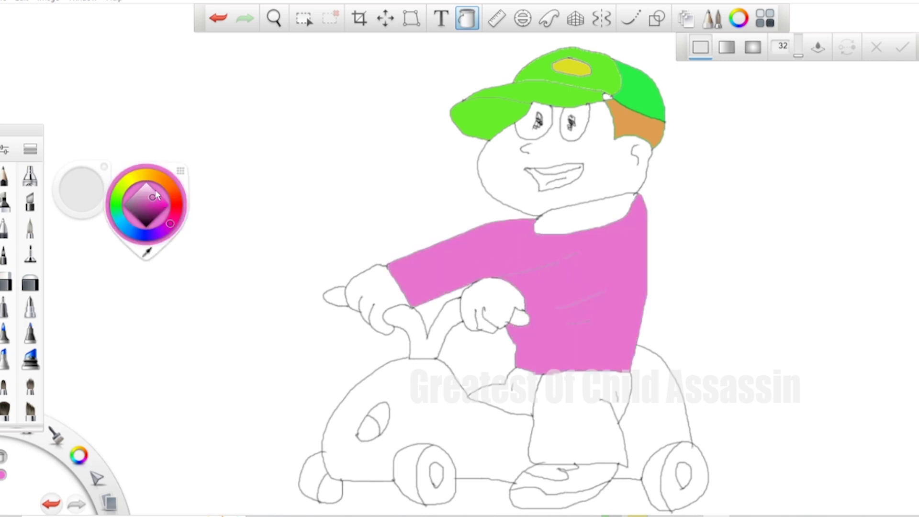
{"action": "left_click", "coordinate": [150, 192]}
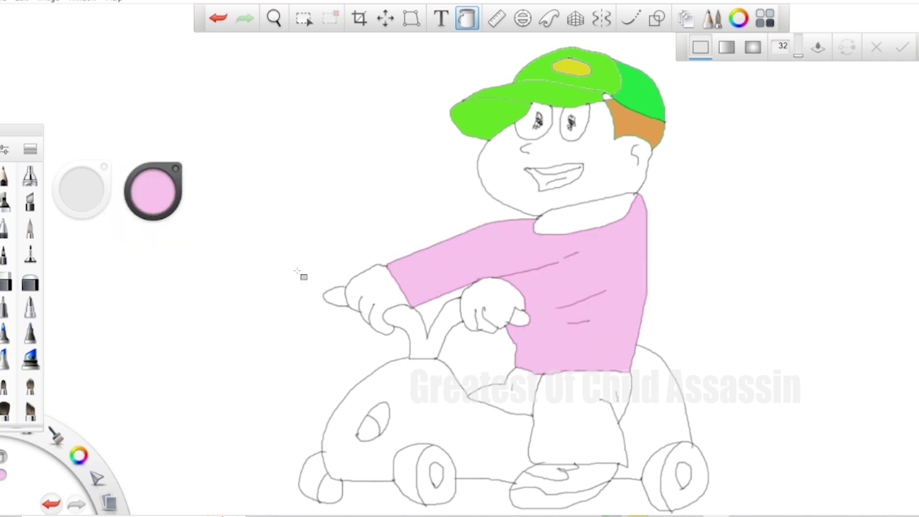
Flood fill both legs of the boy's trousers with light lavender.
{"action": "left_click", "coordinate": [161, 198]}
{"action": "left_click", "coordinate": [153, 239]}
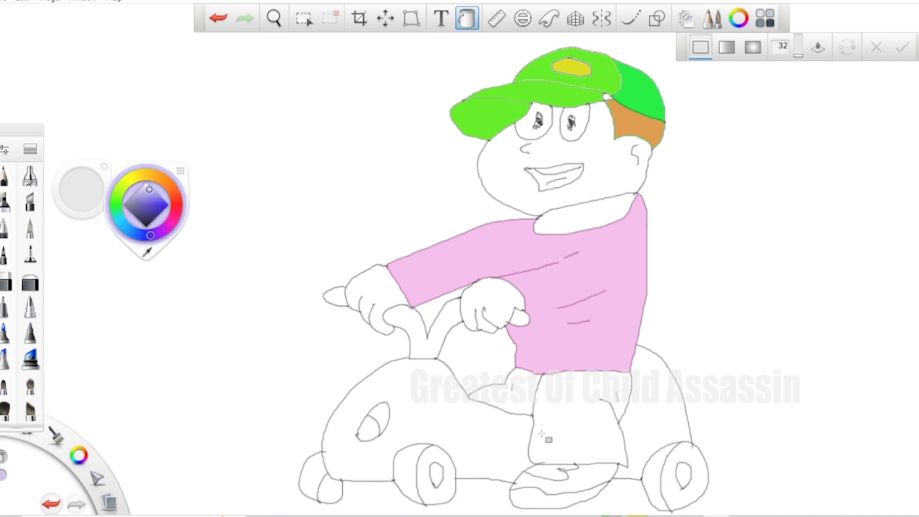
{"action": "left_click", "coordinate": [530, 394]}
{"action": "left_click", "coordinate": [513, 391]}
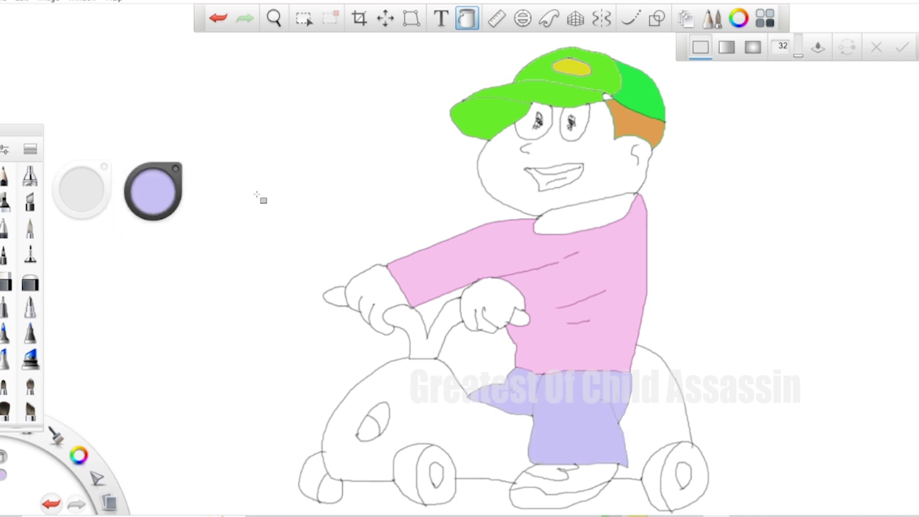
Flood fill the front and rear sections of the scooter's body with pale yellow.
{"action": "left_click", "coordinate": [152, 191]}
{"action": "left_click", "coordinate": [133, 180]}
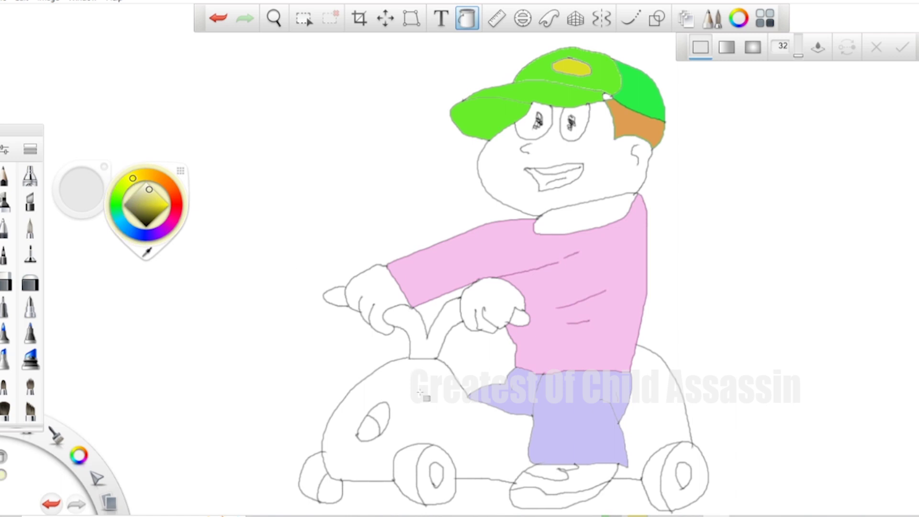
{"action": "left_click", "coordinate": [518, 433]}
{"action": "left_click", "coordinate": [630, 424]}
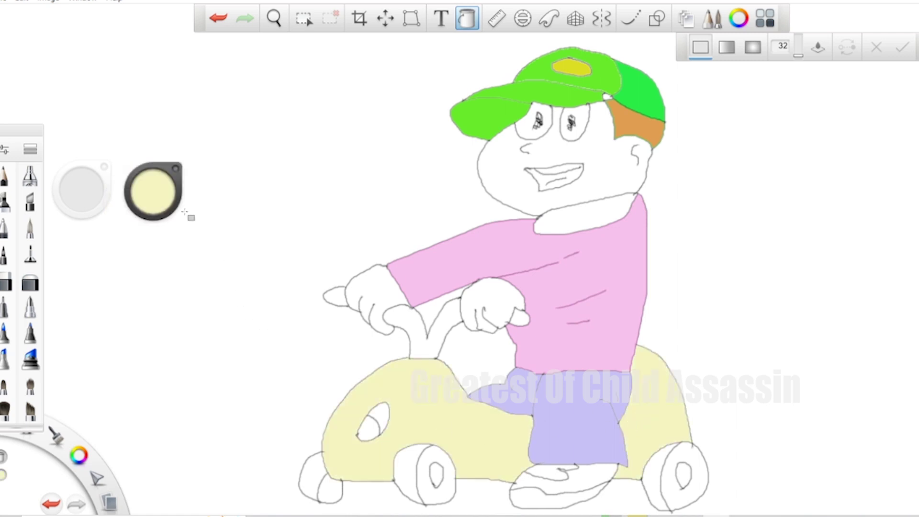
Refill the front and rear sections of the scooter's body with a stronger, saturated yellow.
{"action": "left_click", "coordinate": [153, 194]}
{"action": "left_click_drag", "start_coordinate": [158, 203], "coordinate": [159, 212]}
{"action": "left_click", "coordinate": [149, 204]}
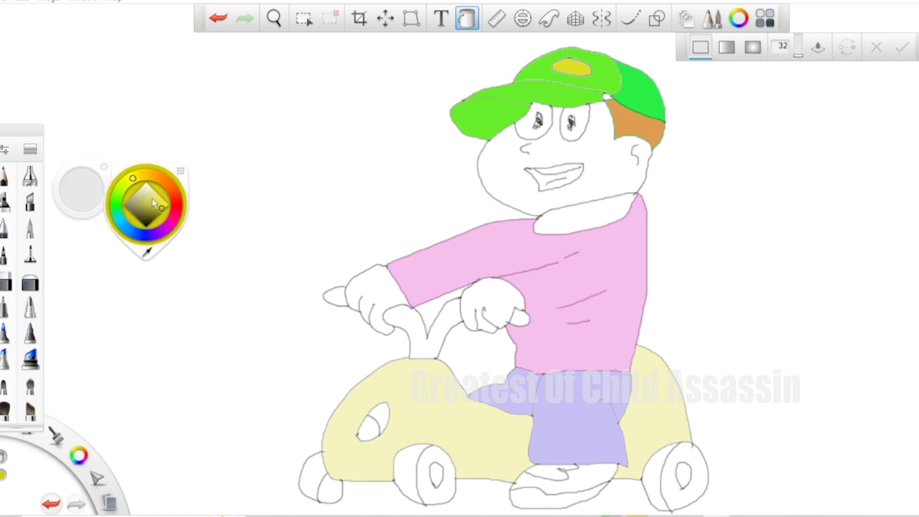
{"action": "left_click", "coordinate": [479, 460]}
{"action": "left_click", "coordinate": [630, 421]}
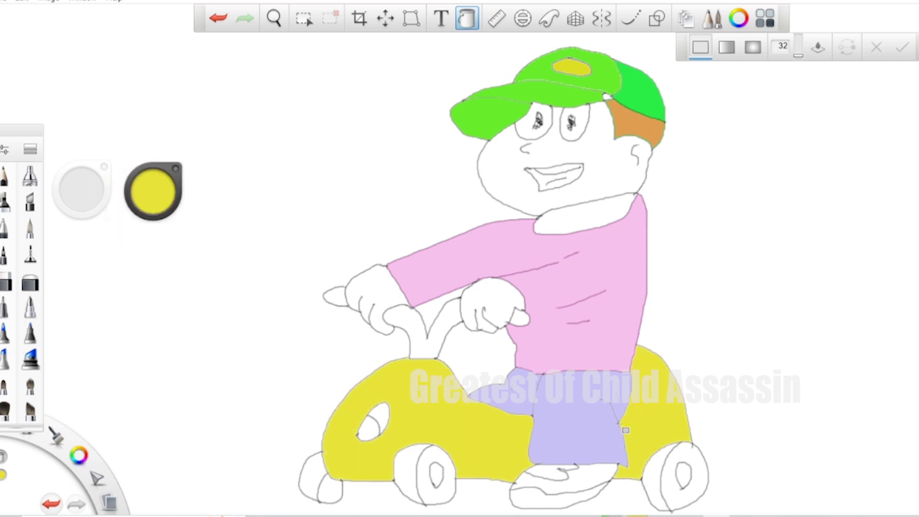
Flood fill the lower part of the scooter's headlight with sky blue.
{"action": "left_click", "coordinate": [154, 200]}
{"action": "left_click", "coordinate": [120, 211]}
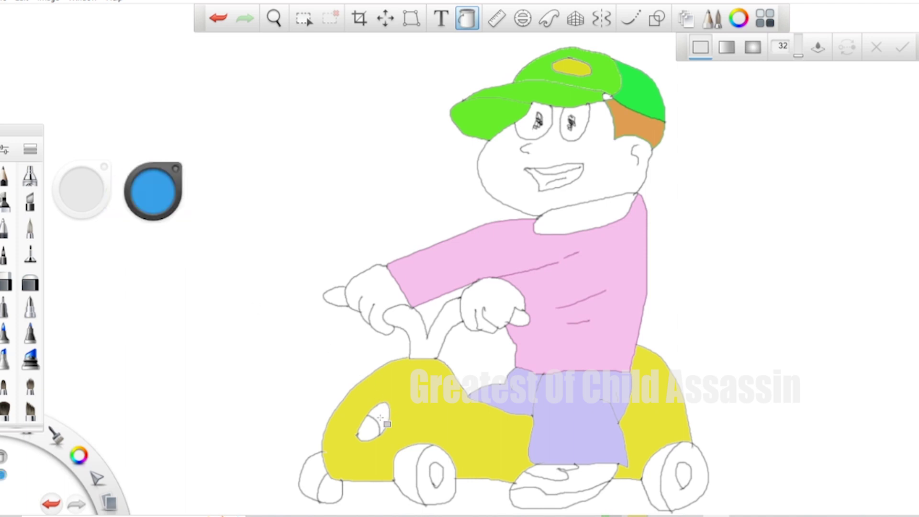
{"action": "left_click", "coordinate": [371, 433]}
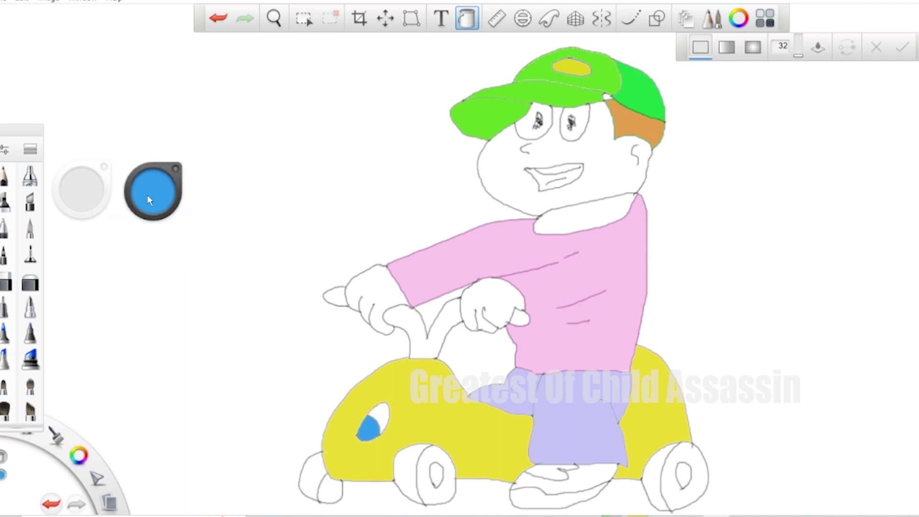
Flood fill the tread sides of all three scooter wheels with orange.
{"action": "left_click", "coordinate": [150, 200]}
{"action": "left_click", "coordinate": [167, 192]}
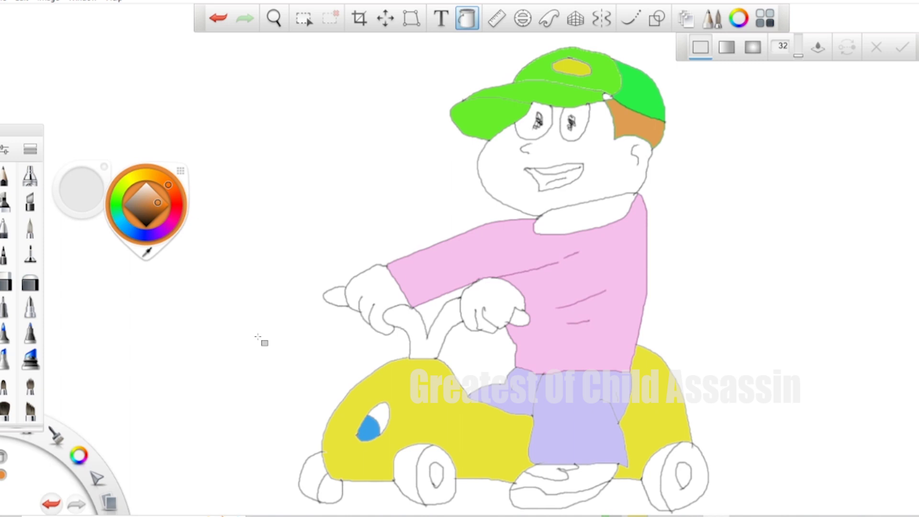
{"action": "left_click", "coordinate": [319, 475]}
{"action": "left_click", "coordinate": [404, 474]}
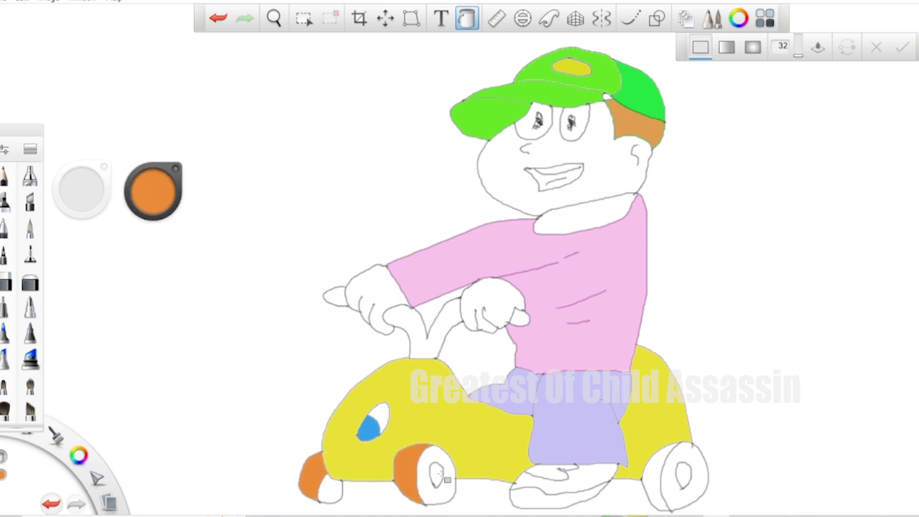
{"action": "left_click", "coordinate": [652, 468]}
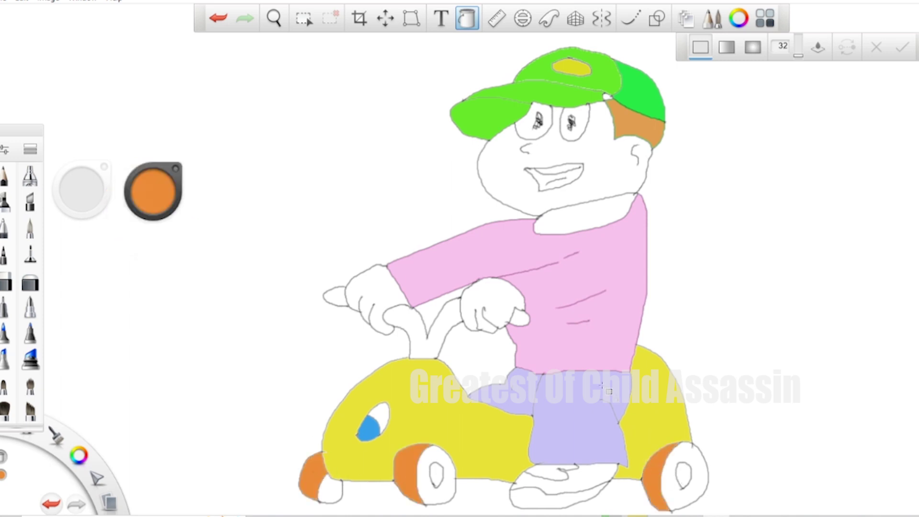
Flood fill the outer faces of the two front wheels with amber, leaving the hub white.
{"action": "left_click", "coordinate": [162, 194]}
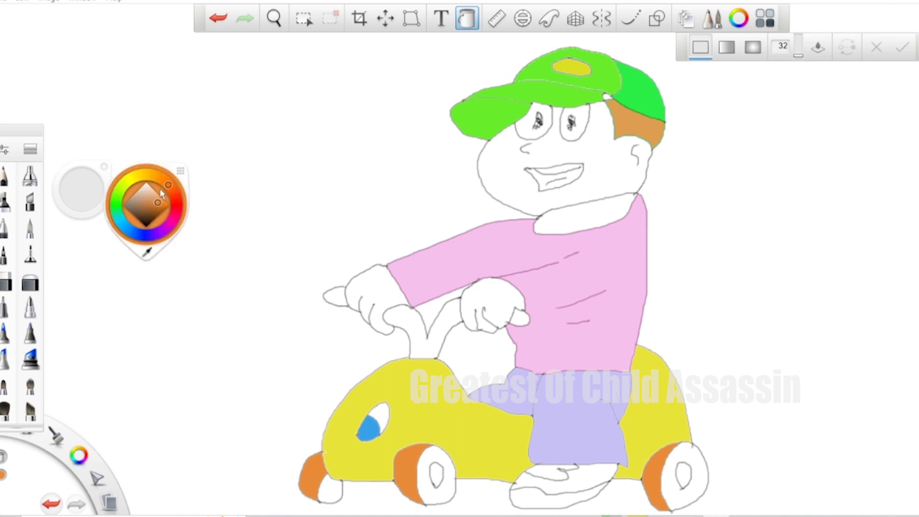
{"action": "left_click", "coordinate": [153, 179]}
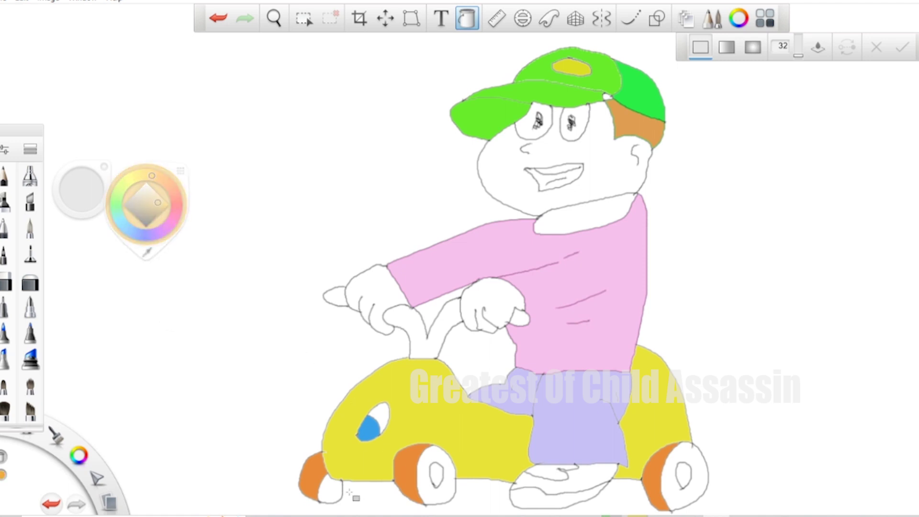
{"action": "left_click", "coordinate": [333, 488]}
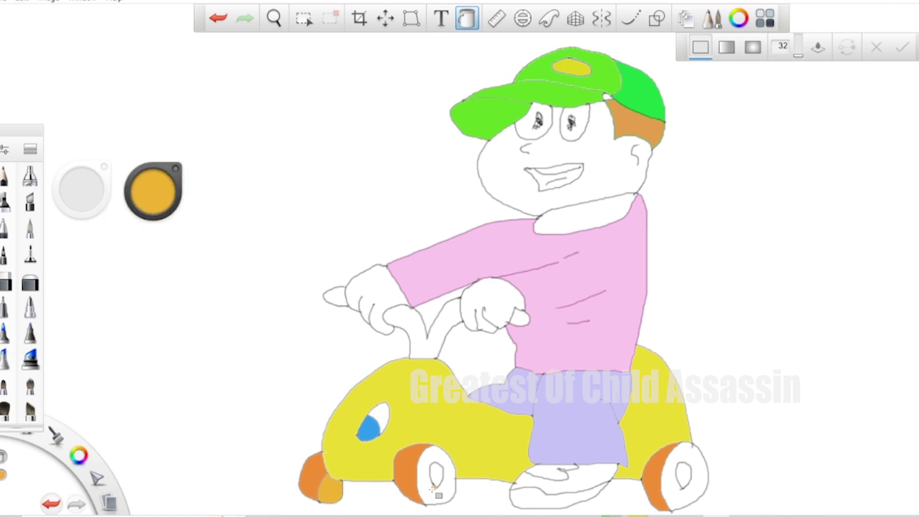
{"action": "key", "text": "ctrl+s"}
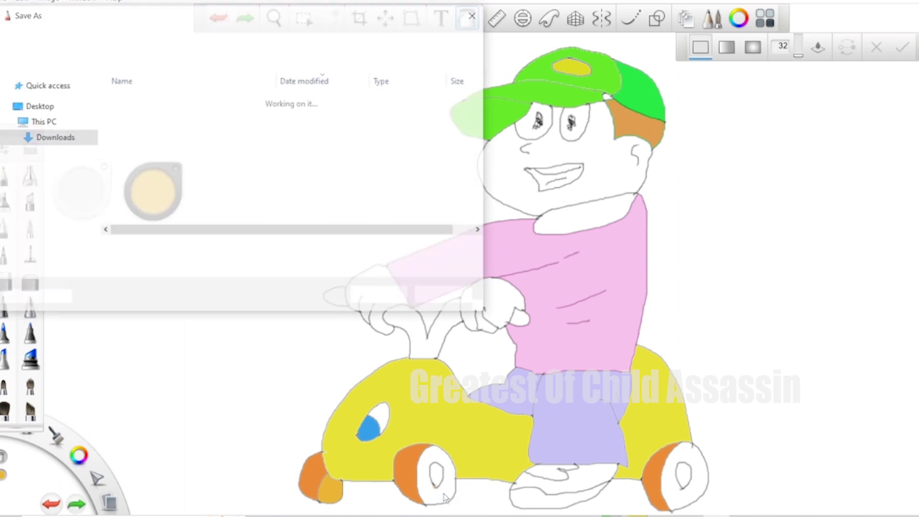
{"action": "left_click", "coordinate": [454, 299]}
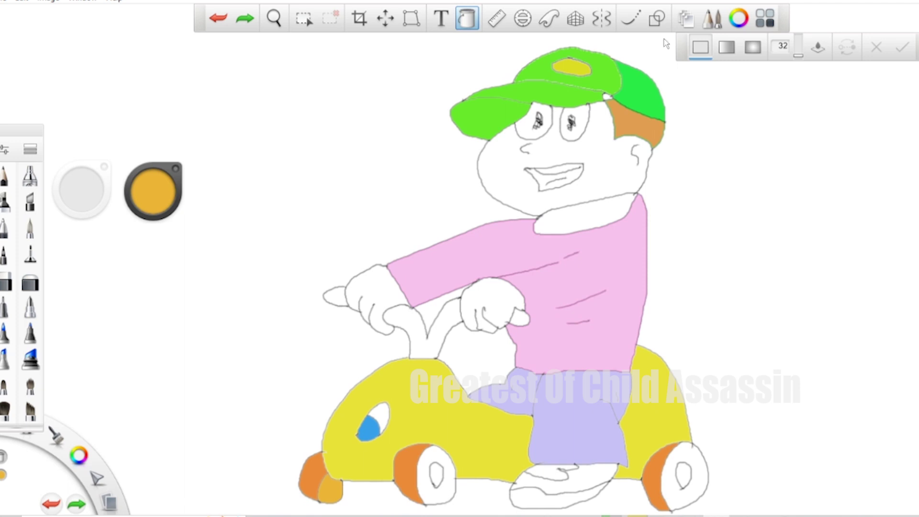
{"action": "left_click", "coordinate": [441, 474]}
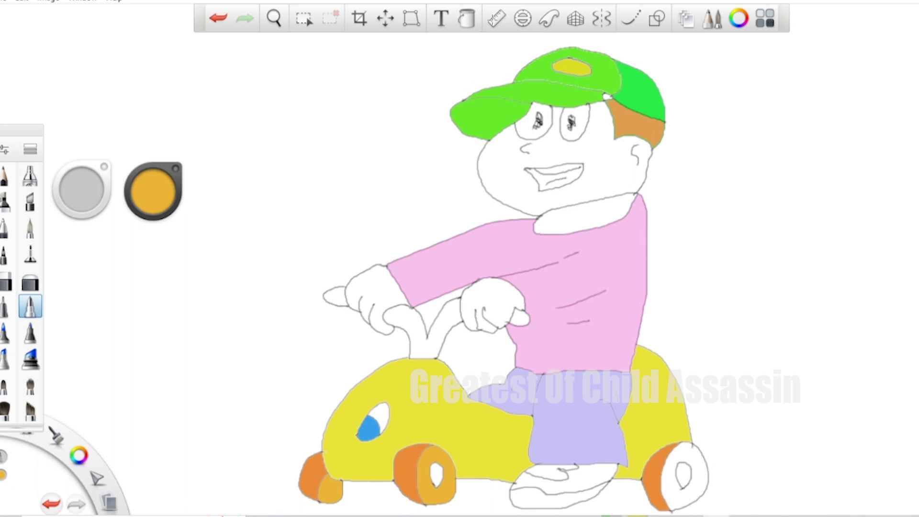
Flood fill the rear wheel's outer face with amber and the upper part of the headlight with red.
{"action": "left_click", "coordinate": [467, 19]}
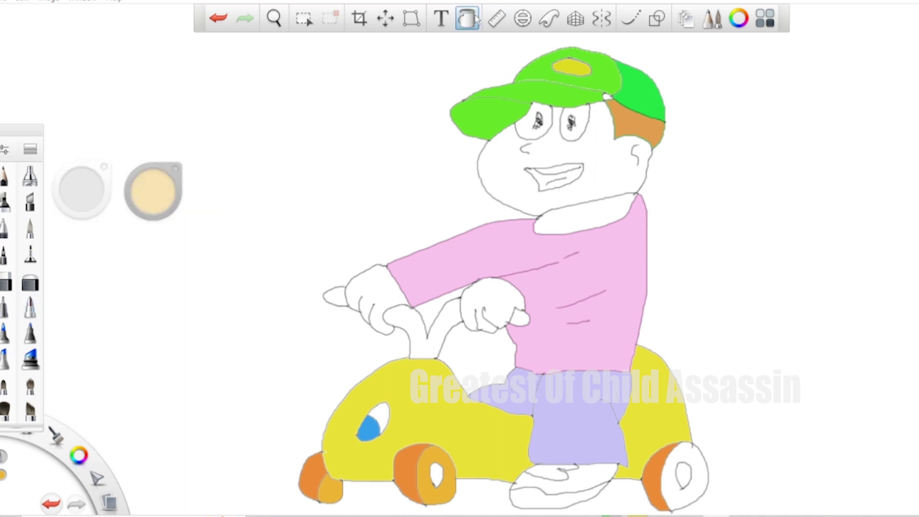
{"action": "left_click", "coordinate": [697, 485]}
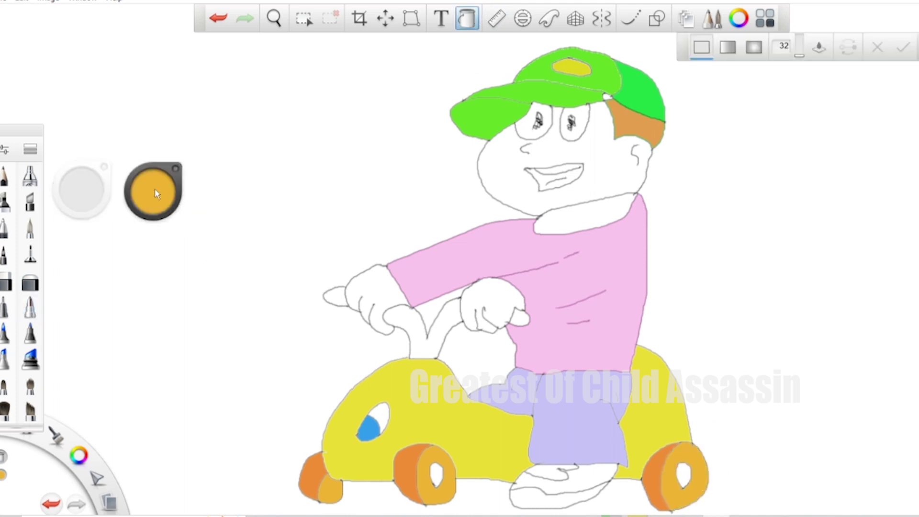
{"action": "left_click_drag", "start_coordinate": [154, 191], "coordinate": [150, 196]}
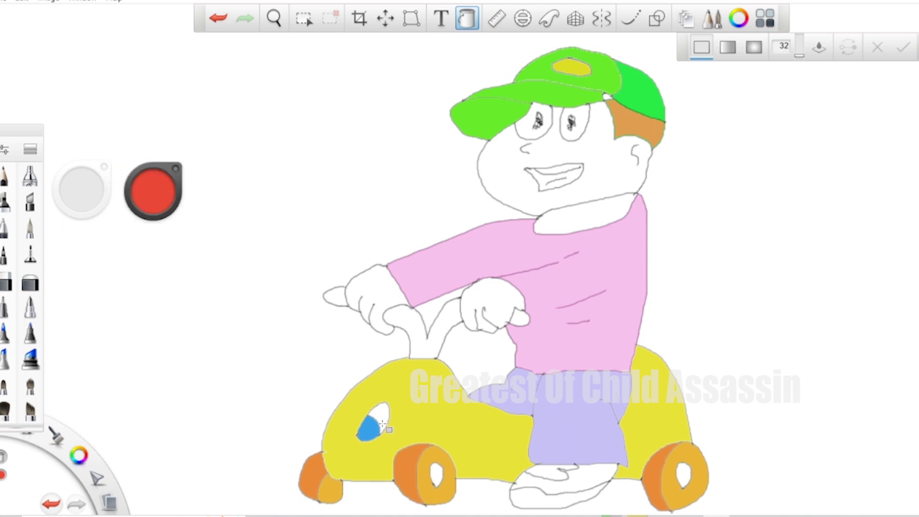
{"action": "left_click", "coordinate": [384, 424]}
Flood fill the shoe with red on its side, deep pink on the sole, and orange and amber on the upper section.
{"action": "left_click", "coordinate": [568, 489]}
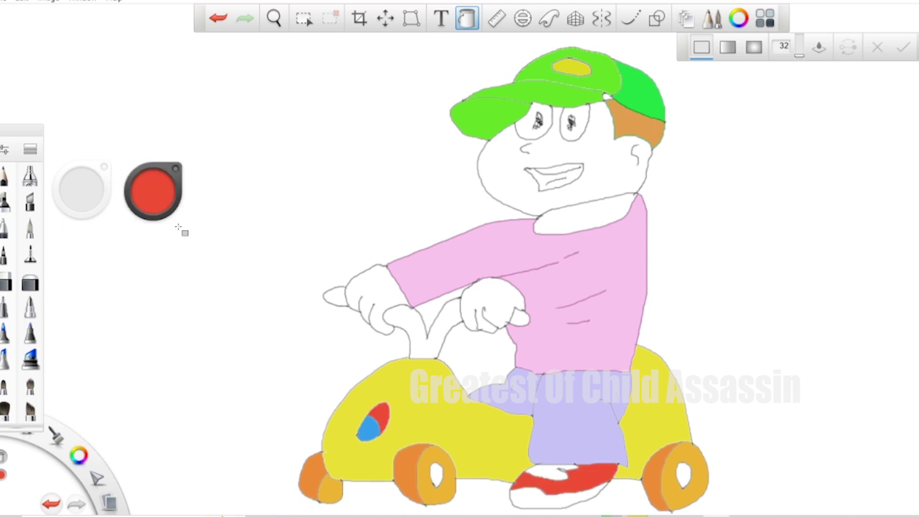
{"action": "left_click_drag", "start_coordinate": [156, 194], "coordinate": [145, 175]}
{"action": "left_click", "coordinate": [530, 502]}
{"action": "left_click", "coordinate": [528, 498]}
{"action": "left_click", "coordinate": [549, 474]}
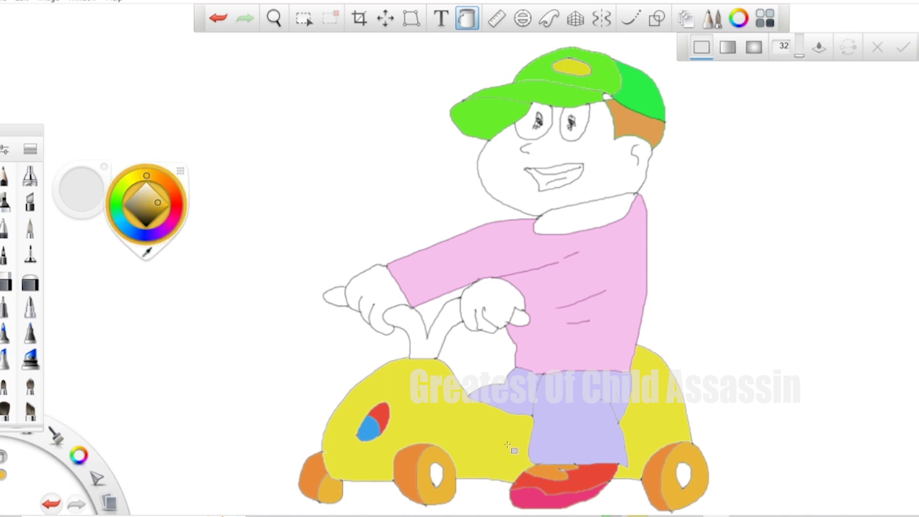
{"action": "left_click", "coordinate": [546, 473]}
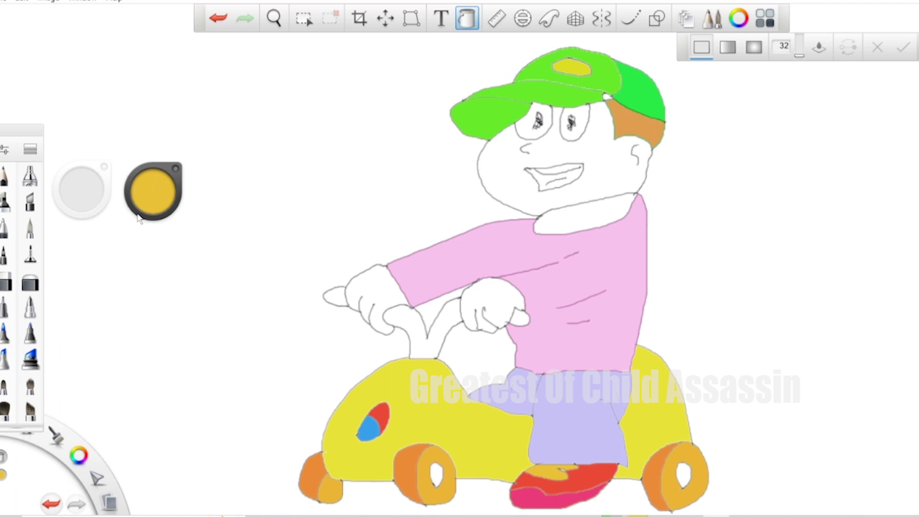
Flood fill the hubs of the middle and rear wheels with a dusty pink.
{"action": "left_click", "coordinate": [167, 206]}
{"action": "left_click_drag", "start_coordinate": [172, 220], "coordinate": [175, 212]}
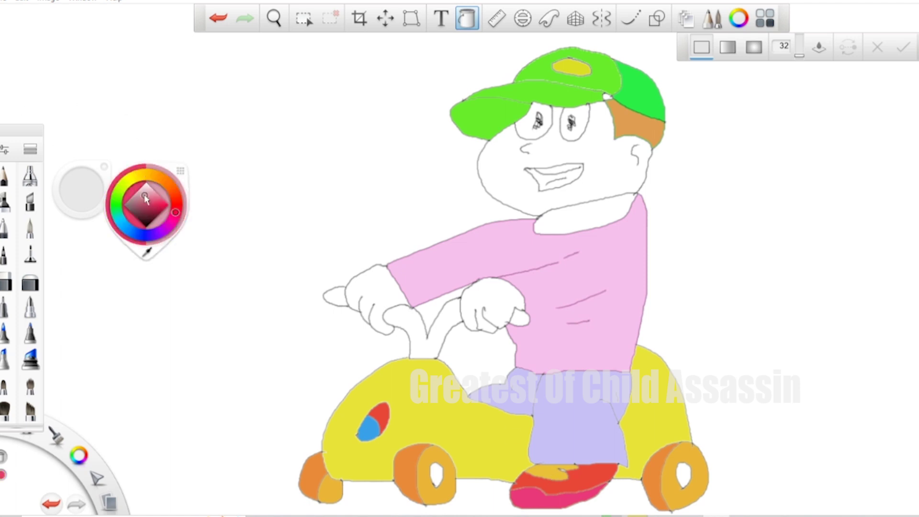
{"action": "left_click", "coordinate": [144, 195]}
{"action": "left_click", "coordinate": [433, 474]}
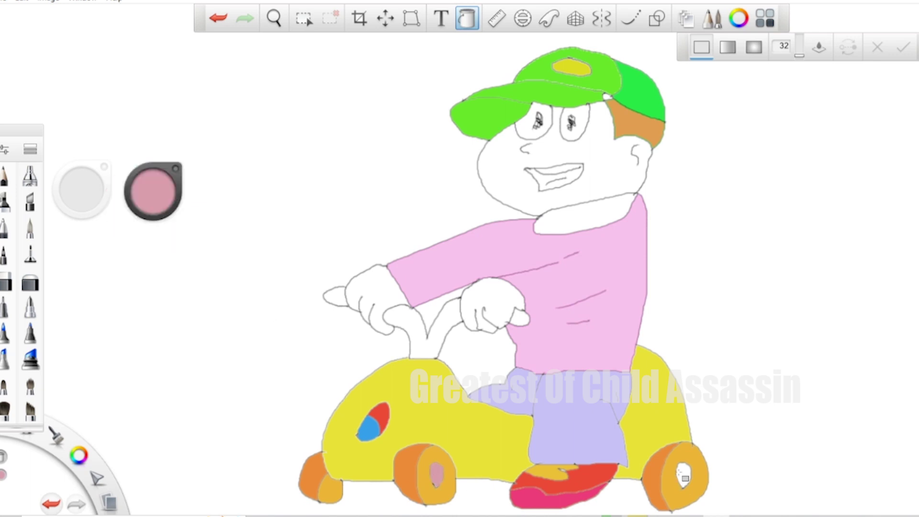
{"action": "left_click", "coordinate": [676, 471]}
Flood fill the scooter's handlebar and both grip ends with a soft light blue.
{"action": "left_click", "coordinate": [147, 200]}
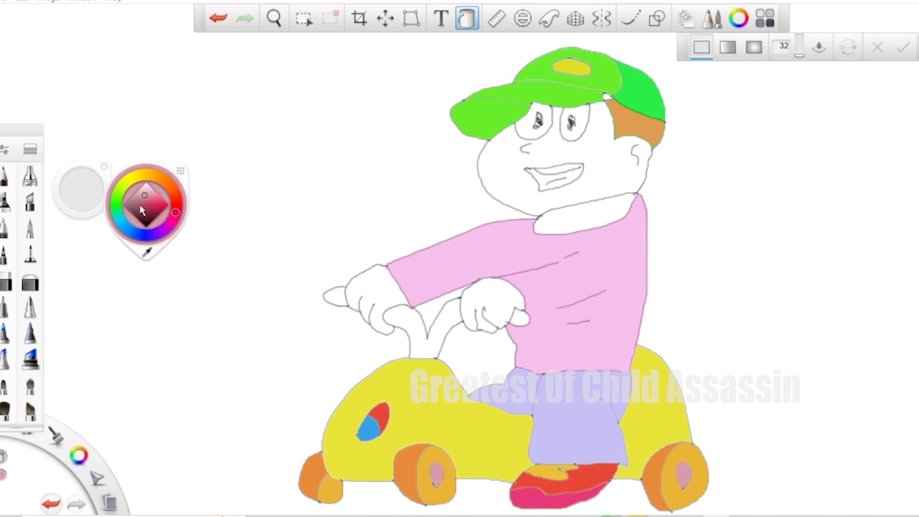
{"action": "left_click", "coordinate": [124, 224]}
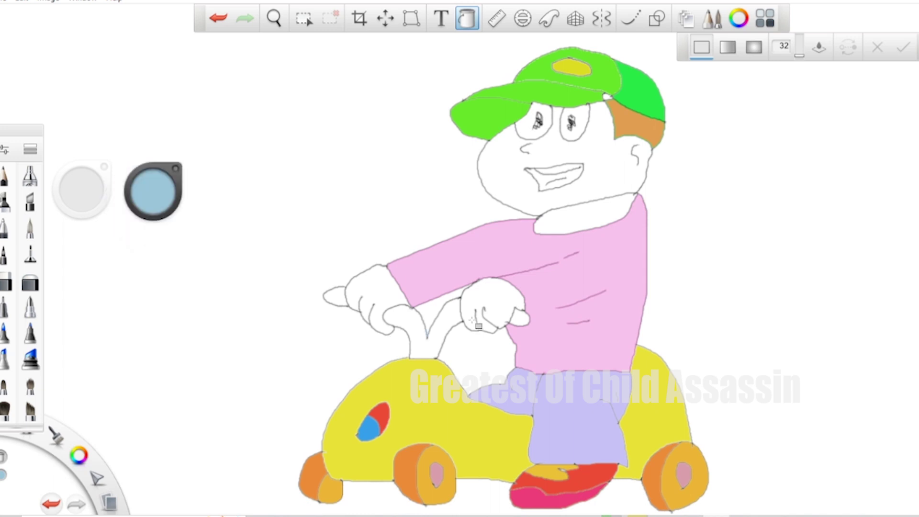
{"action": "left_click", "coordinate": [429, 352]}
{"action": "key", "text": "ctrl+z"}
{"action": "left_click", "coordinate": [425, 352]}
{"action": "left_click", "coordinate": [511, 320]}
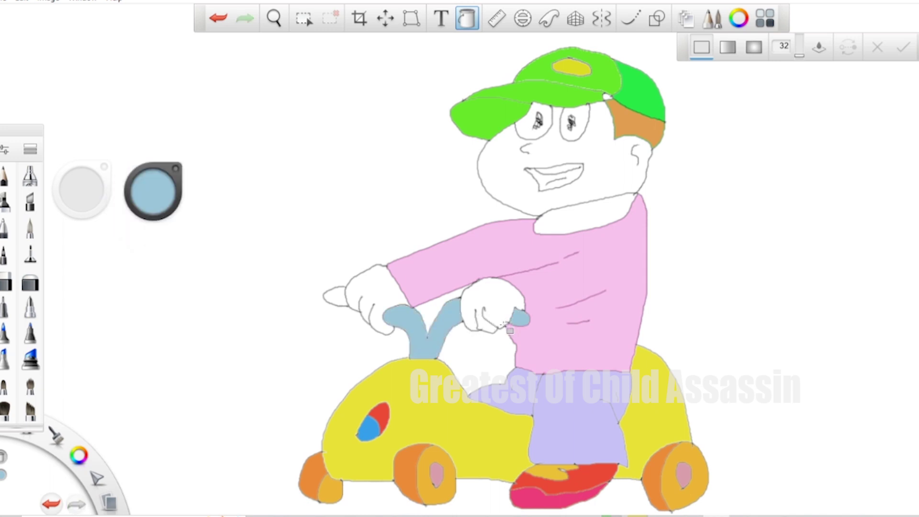
{"action": "left_click", "coordinate": [336, 298]}
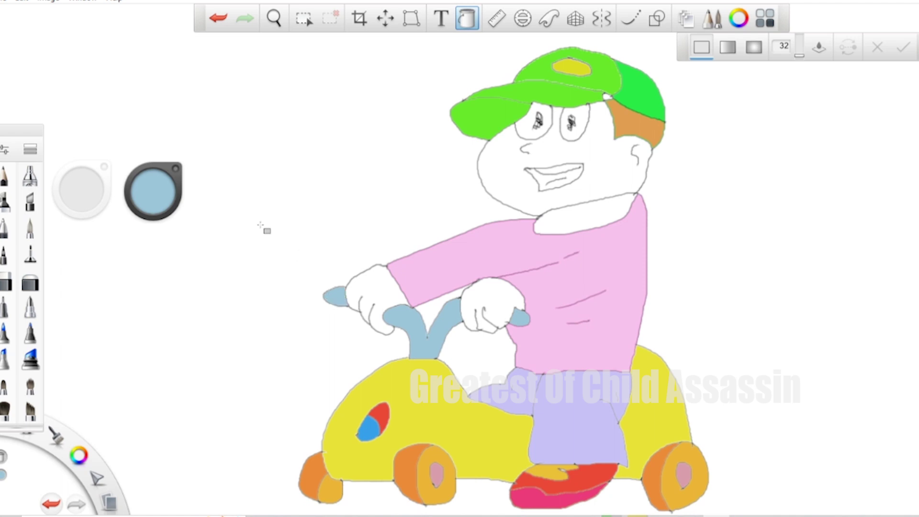
Sample the shirt's pink and flood fill the collar with it.
{"action": "left_click", "coordinate": [153, 191]}
{"action": "left_click", "coordinate": [149, 254]}
{"action": "left_click", "coordinate": [547, 260]}
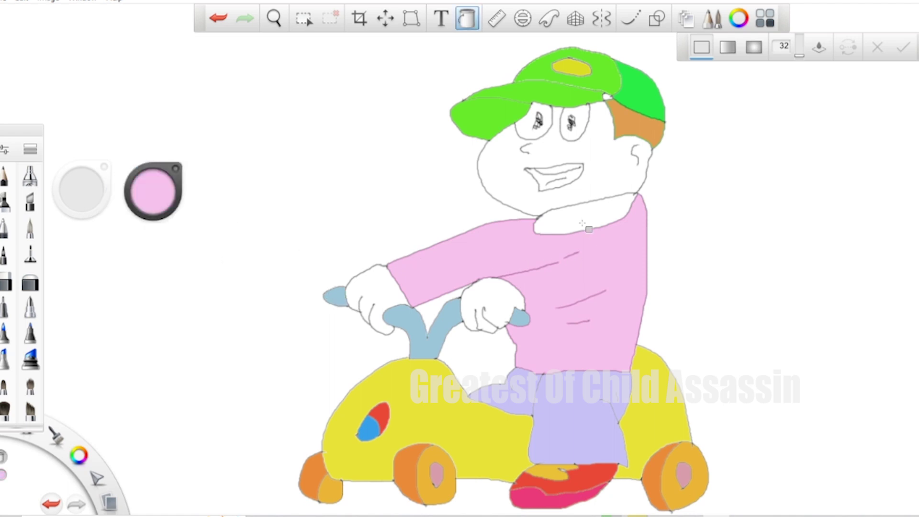
{"action": "left_click", "coordinate": [585, 224]}
Flood fill the boy's mouth with a pale salmon pink.
{"action": "left_click", "coordinate": [150, 201]}
{"action": "left_click", "coordinate": [170, 203]}
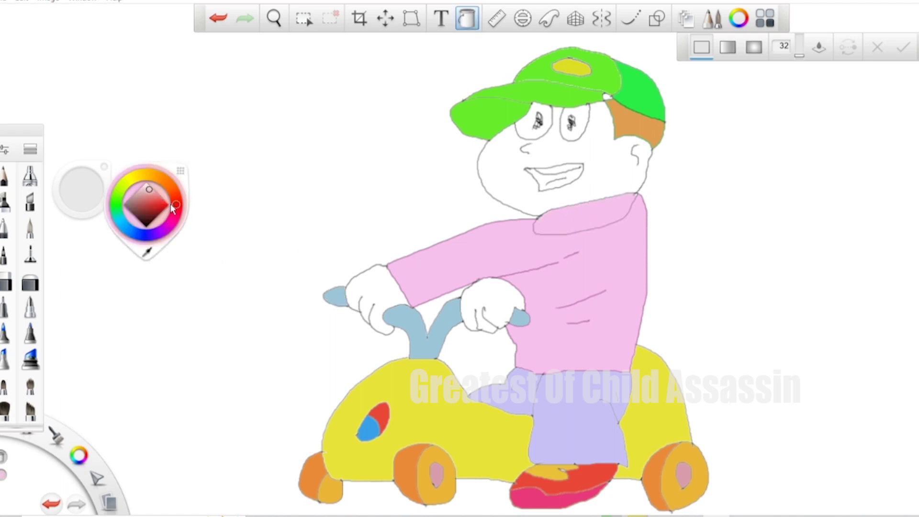
{"action": "left_click", "coordinate": [554, 181]}
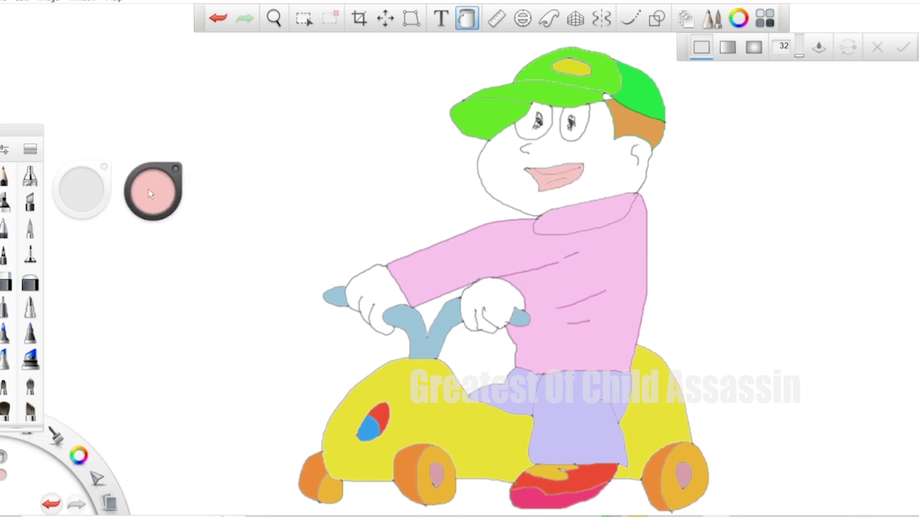
Flood fill both of the boy's eyes around the pupils with a very pale blue.
{"action": "left_click", "coordinate": [148, 202]}
{"action": "left_click", "coordinate": [121, 219]}
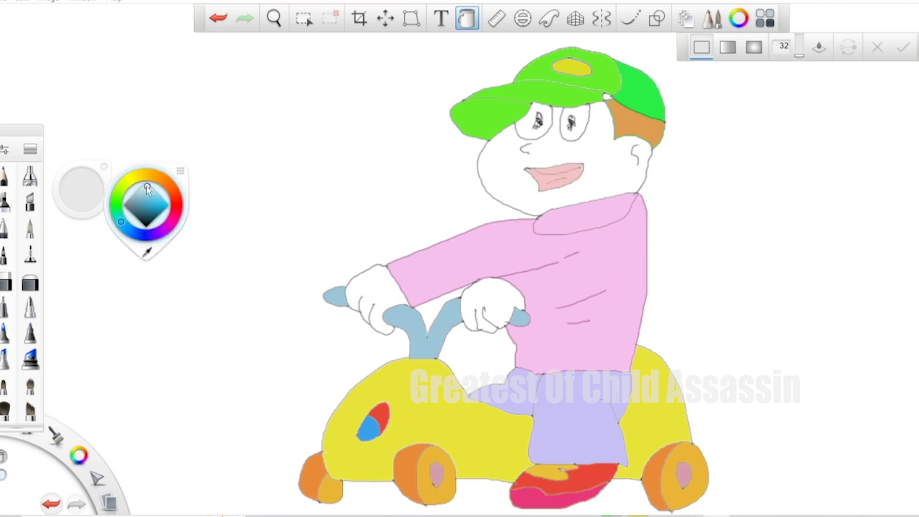
{"action": "left_click", "coordinate": [526, 133]}
{"action": "left_click", "coordinate": [581, 124]}
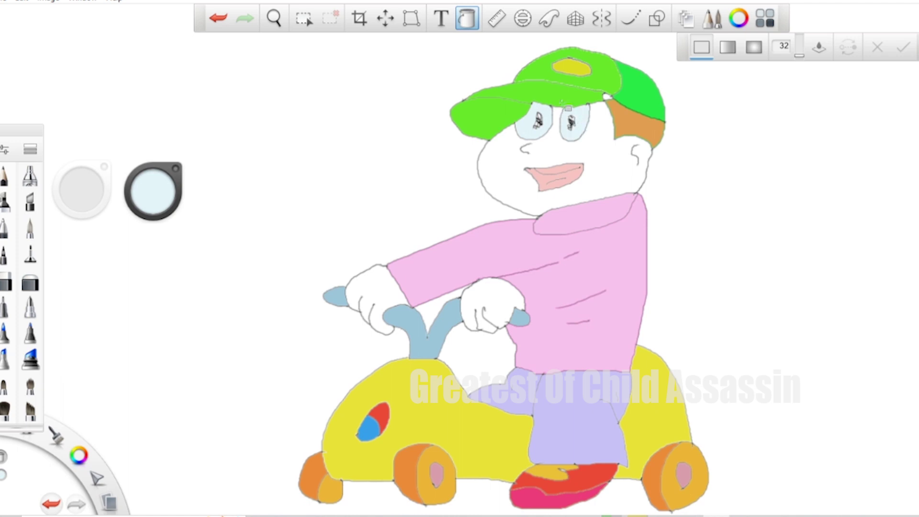
Flood fill the boy's face and both hands with a pale cream skin colour.
{"action": "left_click", "coordinate": [155, 200]}
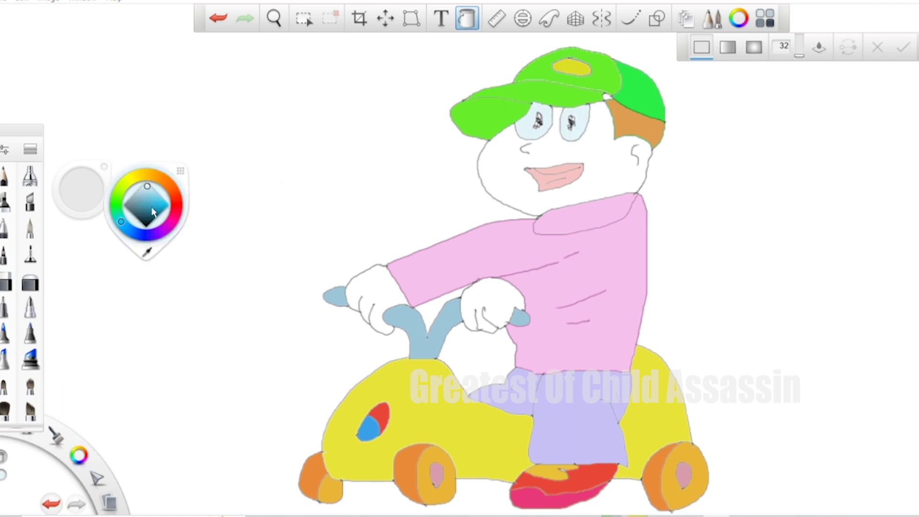
{"action": "left_click", "coordinate": [135, 180]}
{"action": "left_click", "coordinate": [486, 188]}
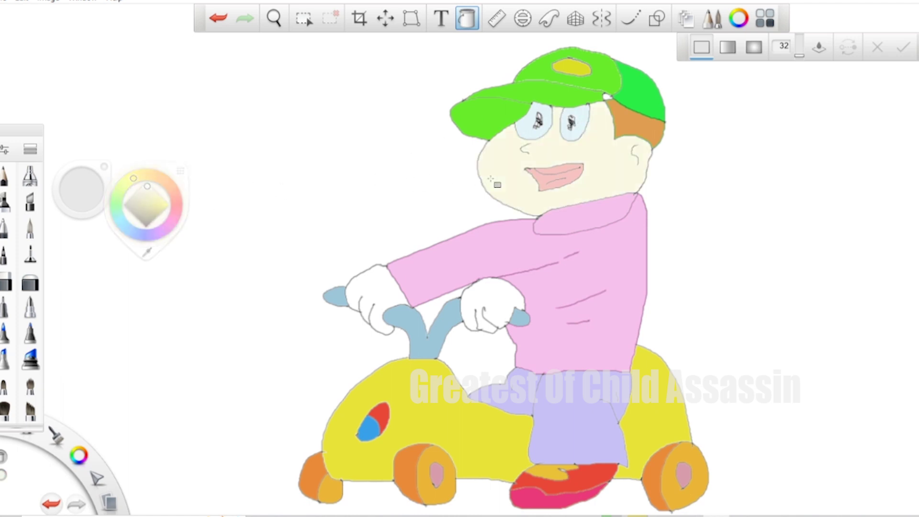
{"action": "left_click", "coordinate": [489, 303]}
{"action": "left_click", "coordinate": [367, 297]}
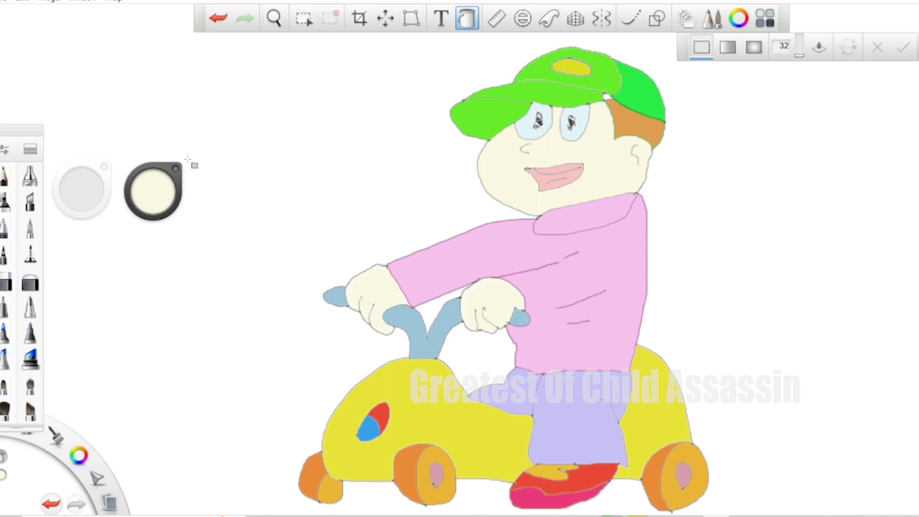
Sample the cap's bright green and flood fill the small white gap at the back end of the brim.
{"action": "left_click", "coordinate": [168, 189]}
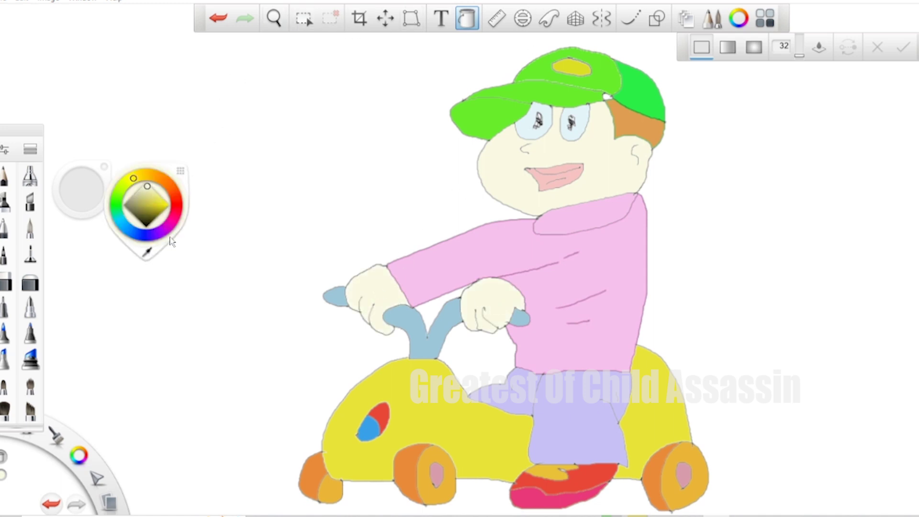
{"action": "left_click", "coordinate": [507, 109], "text": "alt"}
{"action": "left_click", "coordinate": [275, 19]}
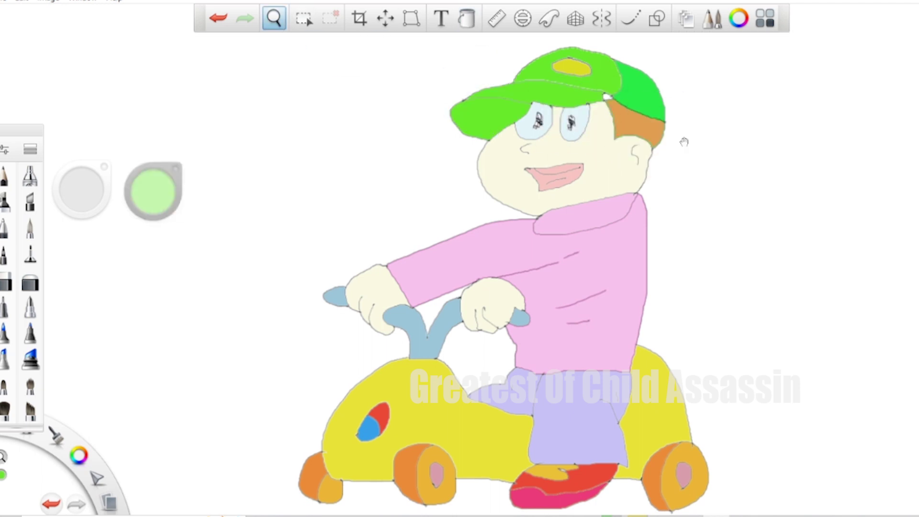
{"action": "left_click_drag", "start_coordinate": [684, 137], "coordinate": [747, 160]}
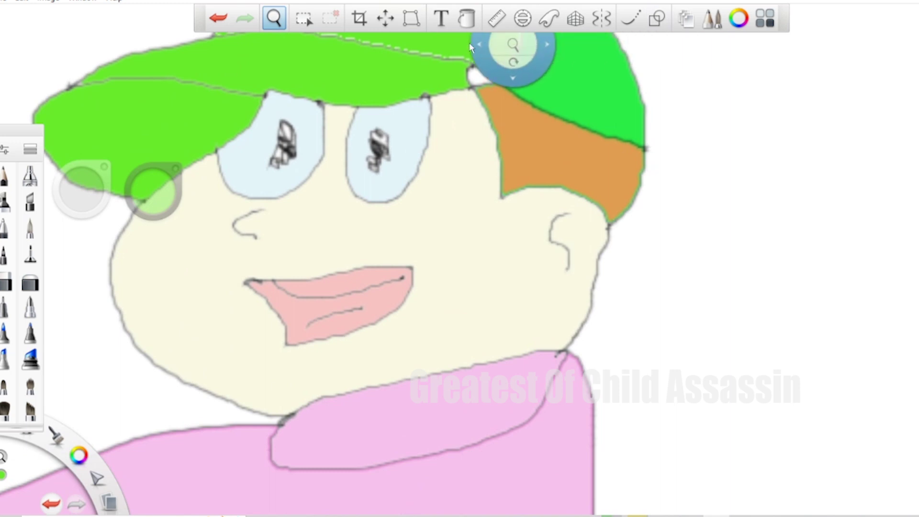
{"action": "left_click", "coordinate": [467, 19]}
{"action": "left_click", "coordinate": [479, 77]}
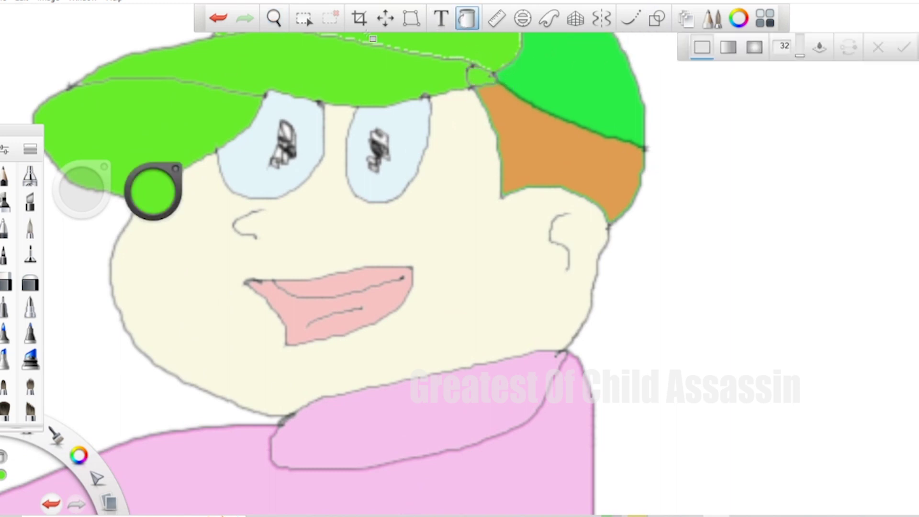
Flood fill the background around the boy and scooter with a pale green.
{"action": "left_click", "coordinate": [274, 19]}
{"action": "left_click_drag", "start_coordinate": [619, 251], "coordinate": [768, 247]}
{"action": "key", "text": "f"}
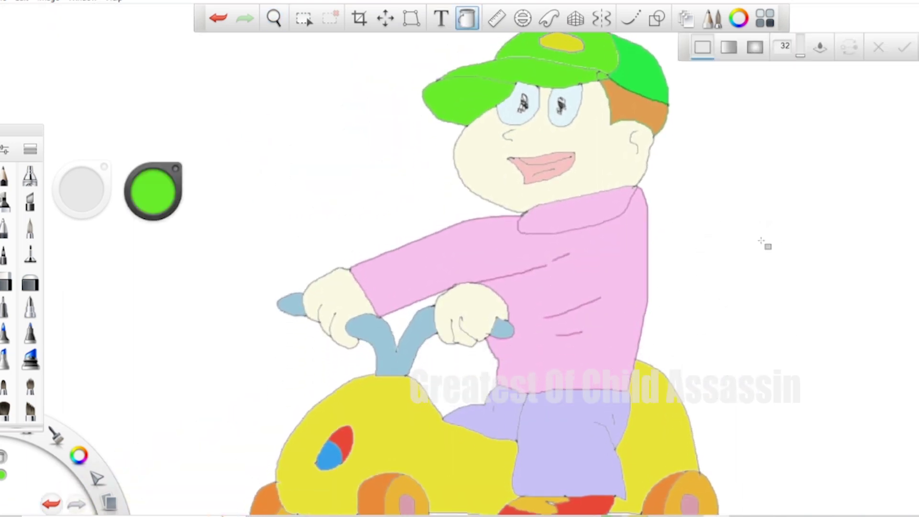
{"action": "left_click", "coordinate": [274, 18]}
{"action": "mouse_move", "coordinate": [575, 103]}
{"action": "left_mouse_down"}
{"action": "mouse_move", "coordinate": [671, 139]}
{"action": "mouse_move", "coordinate": [687, 195]}
{"action": "mouse_move", "coordinate": [702, 166]}
{"action": "mouse_move", "coordinate": [805, 185]}
{"action": "mouse_move", "coordinate": [798, 197]}
{"action": "mouse_move", "coordinate": [798, 174]}
{"action": "left_mouse_up"}
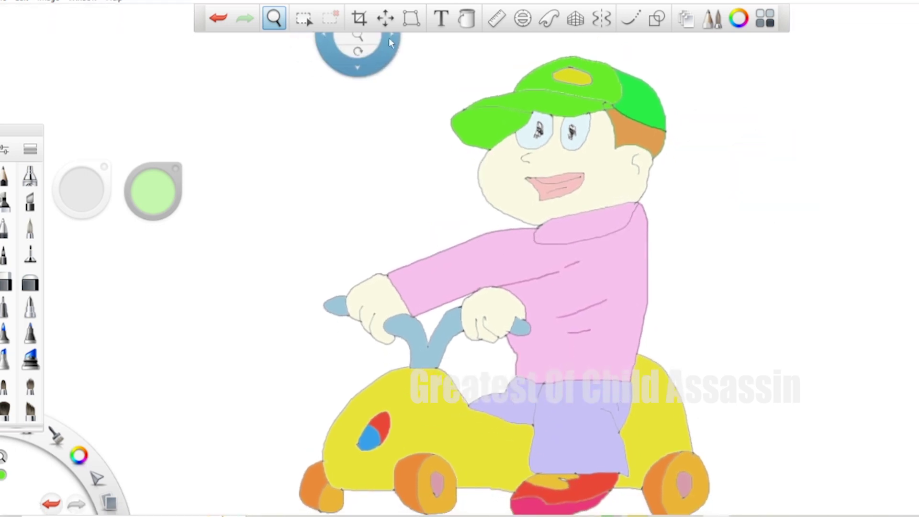
{"action": "left_click", "coordinate": [466, 18]}
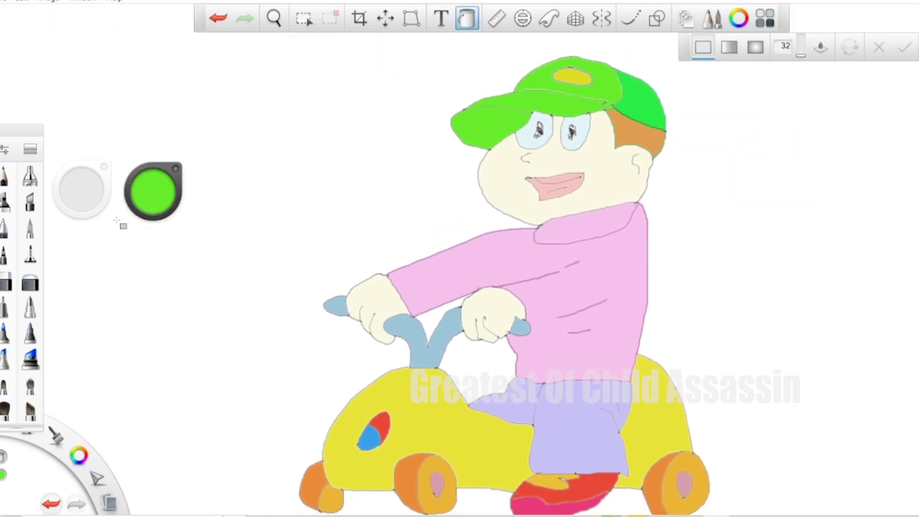
{"action": "left_click", "coordinate": [154, 192]}
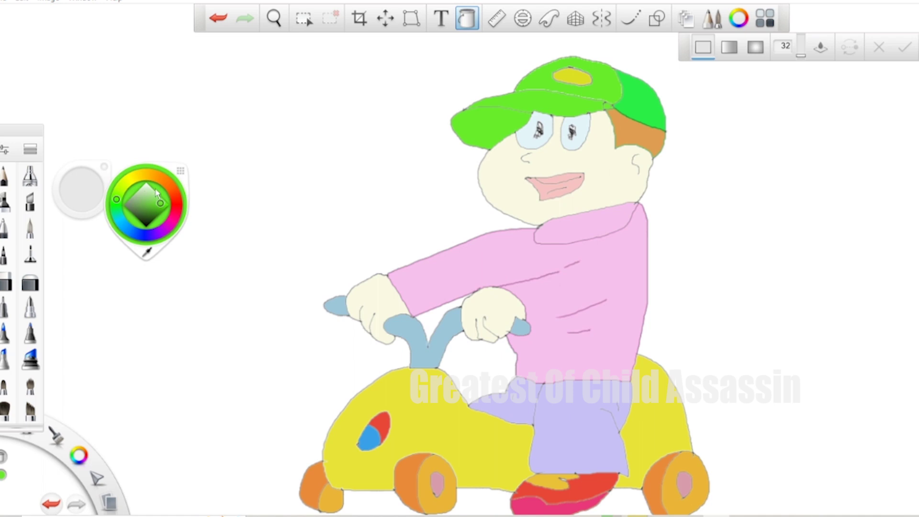
{"action": "left_click", "coordinate": [128, 185]}
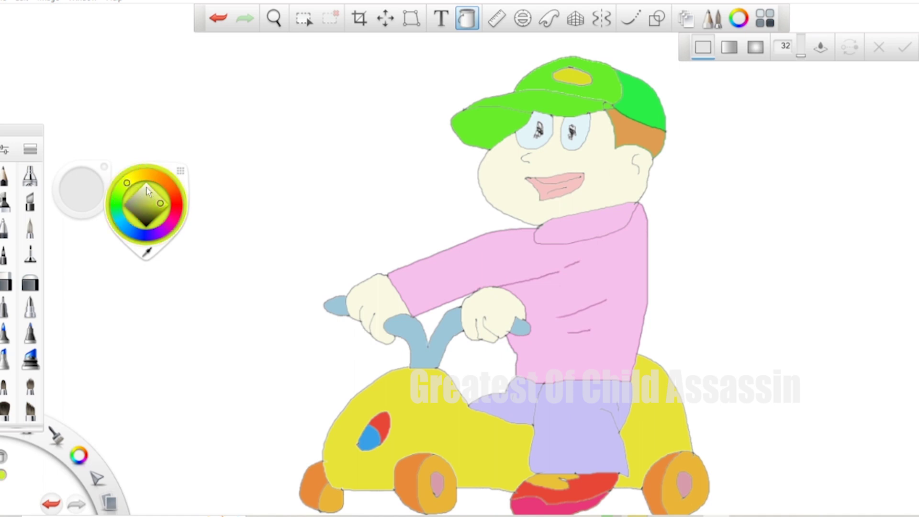
{"action": "left_click", "coordinate": [146, 187]}
{"action": "left_click", "coordinate": [116, 203]}
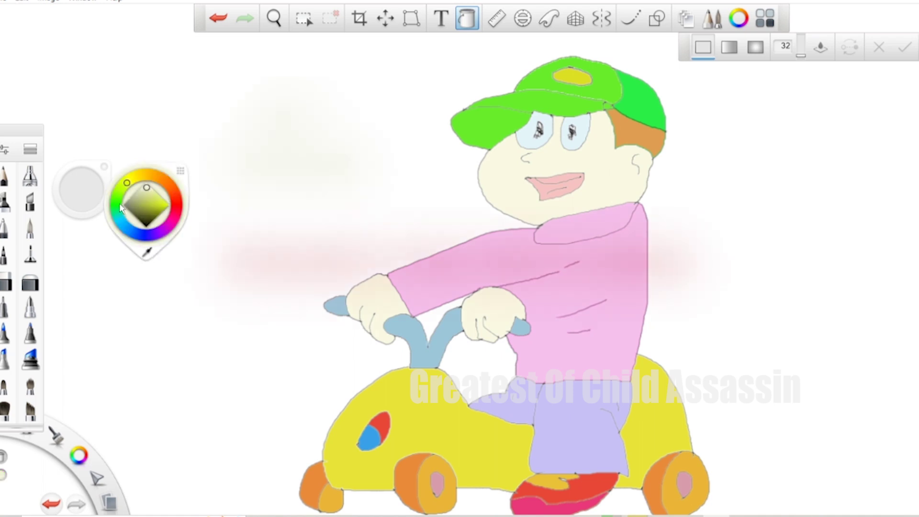
{"action": "left_click", "coordinate": [311, 196]}
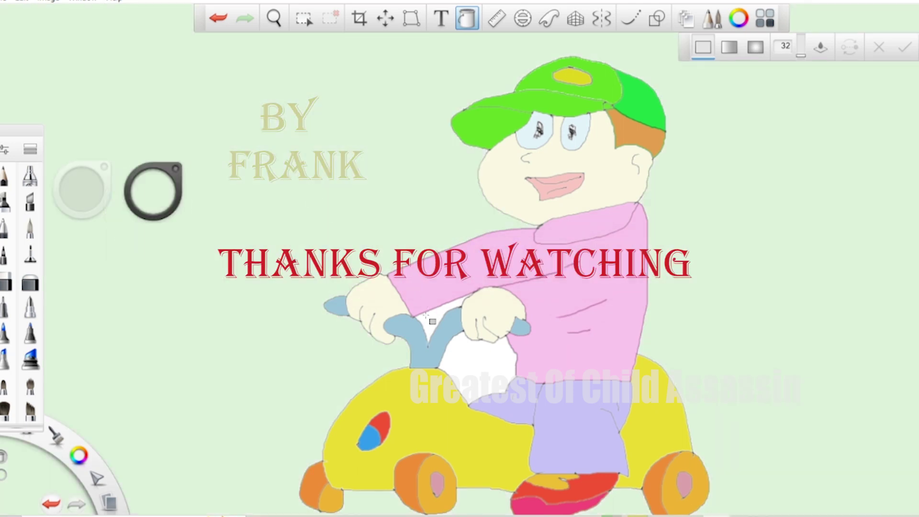